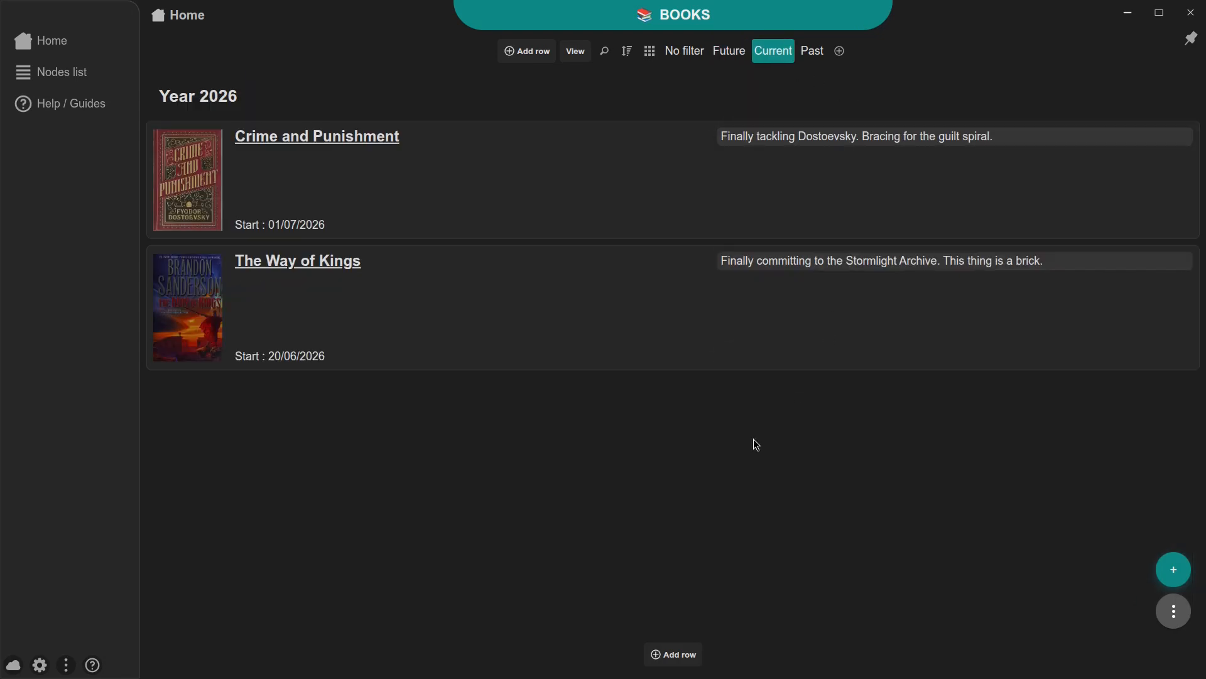
# Browse the Books collection's entries under the Past, Future and Current filters, and return to the home page.
pyautogui.click(808, 57)
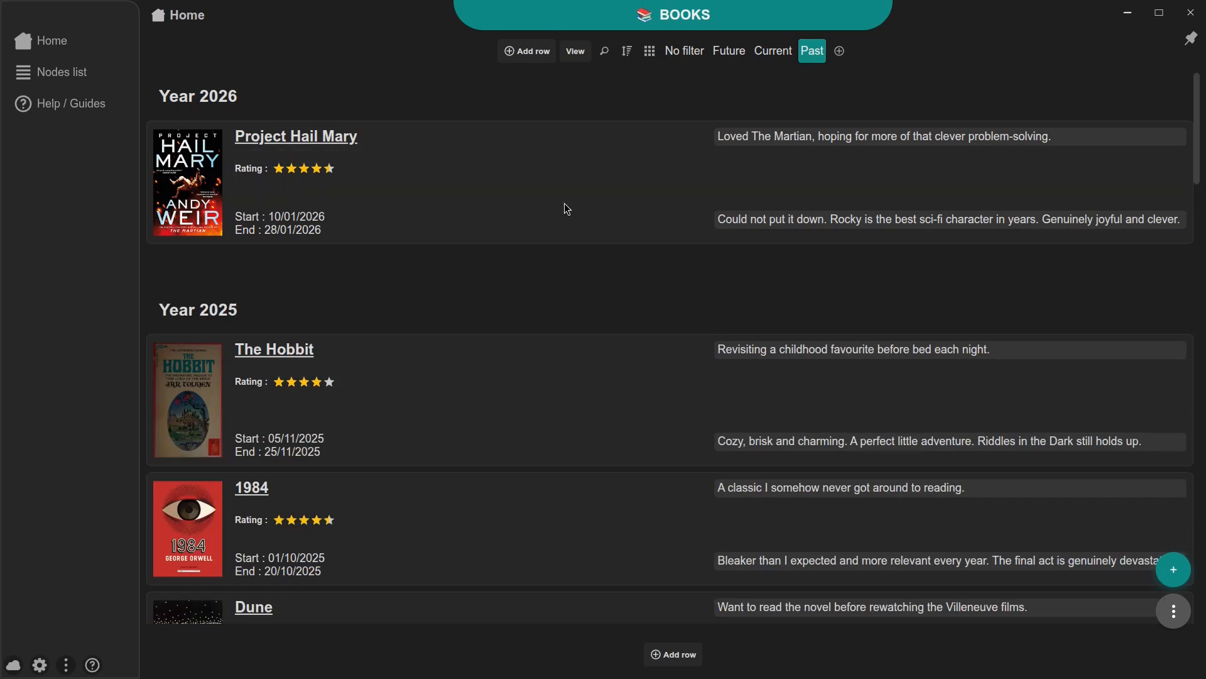
pyautogui.scroll(-7, 567, 208)
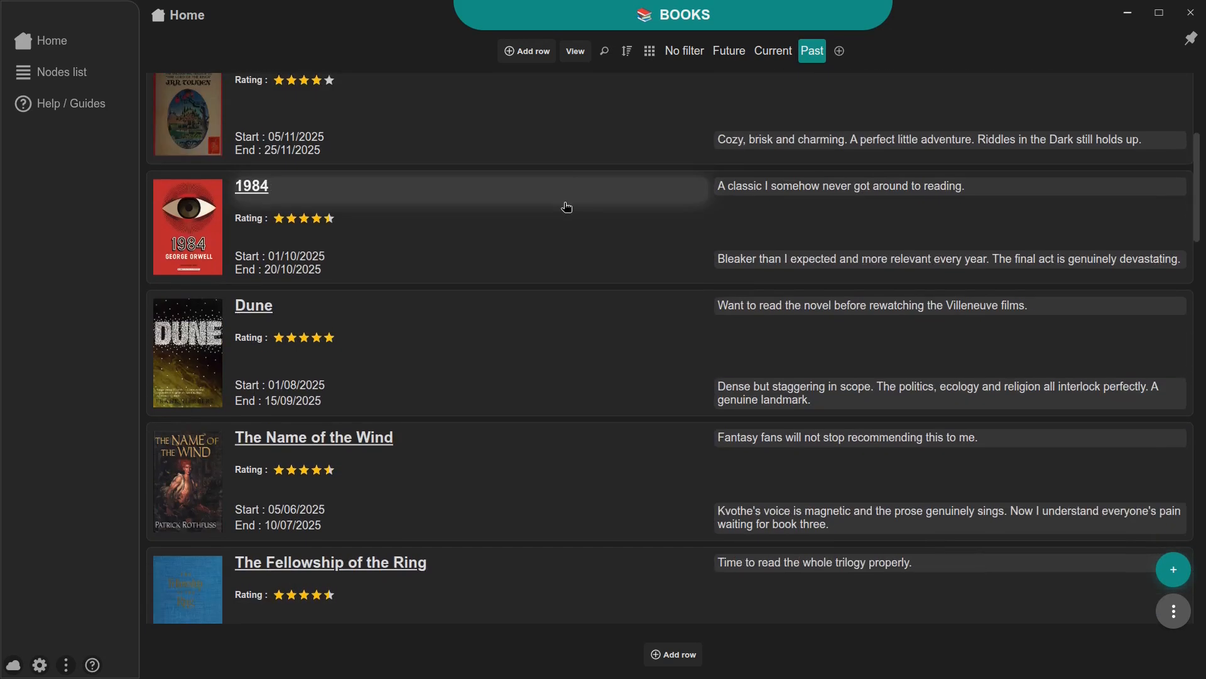
pyautogui.scroll(-9, 567, 207)
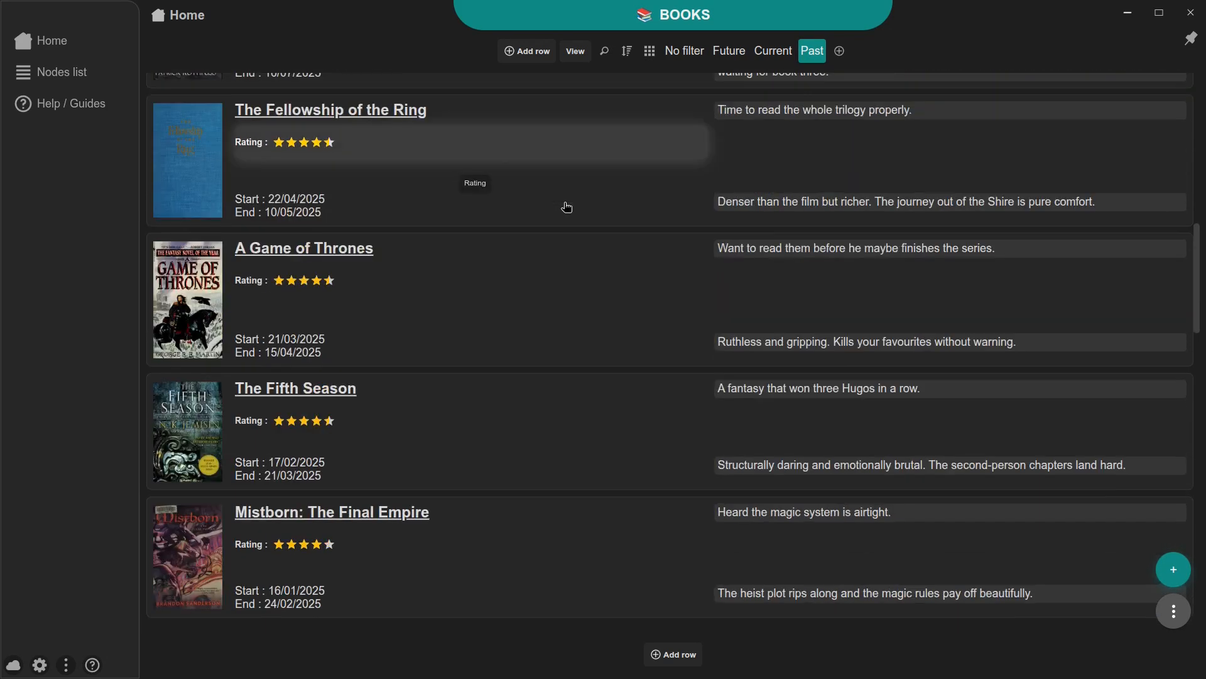
pyautogui.scroll(-10, 566, 207)
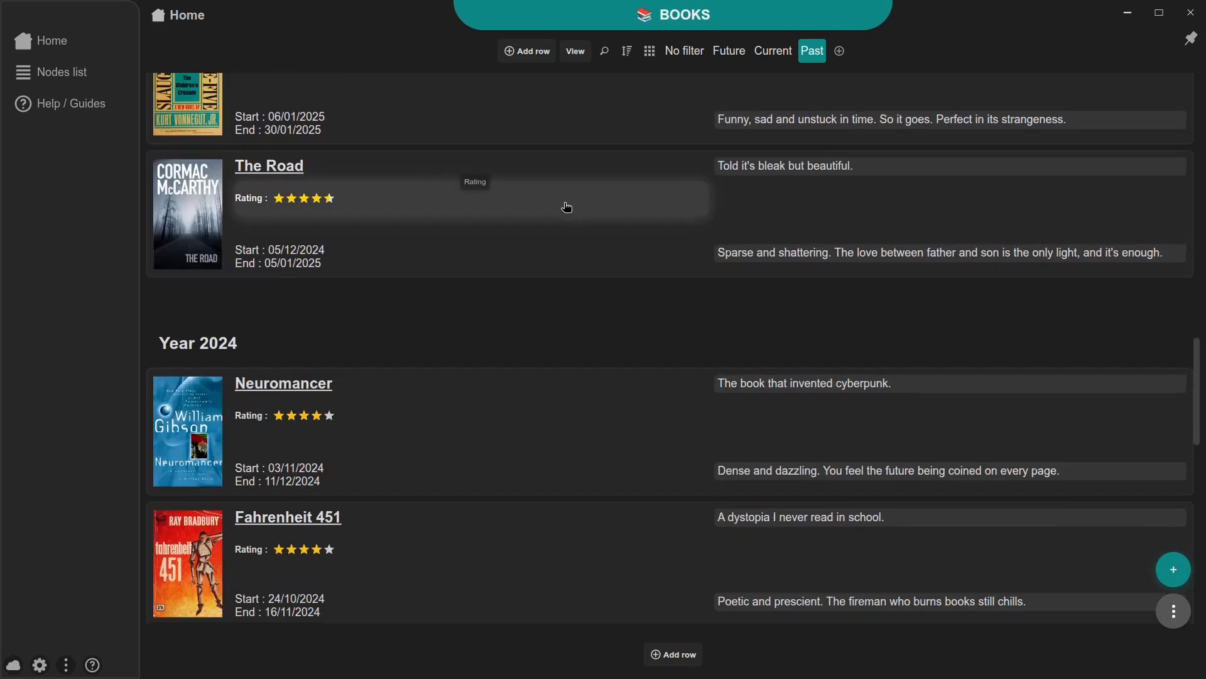
pyautogui.scroll(-11, 567, 207)
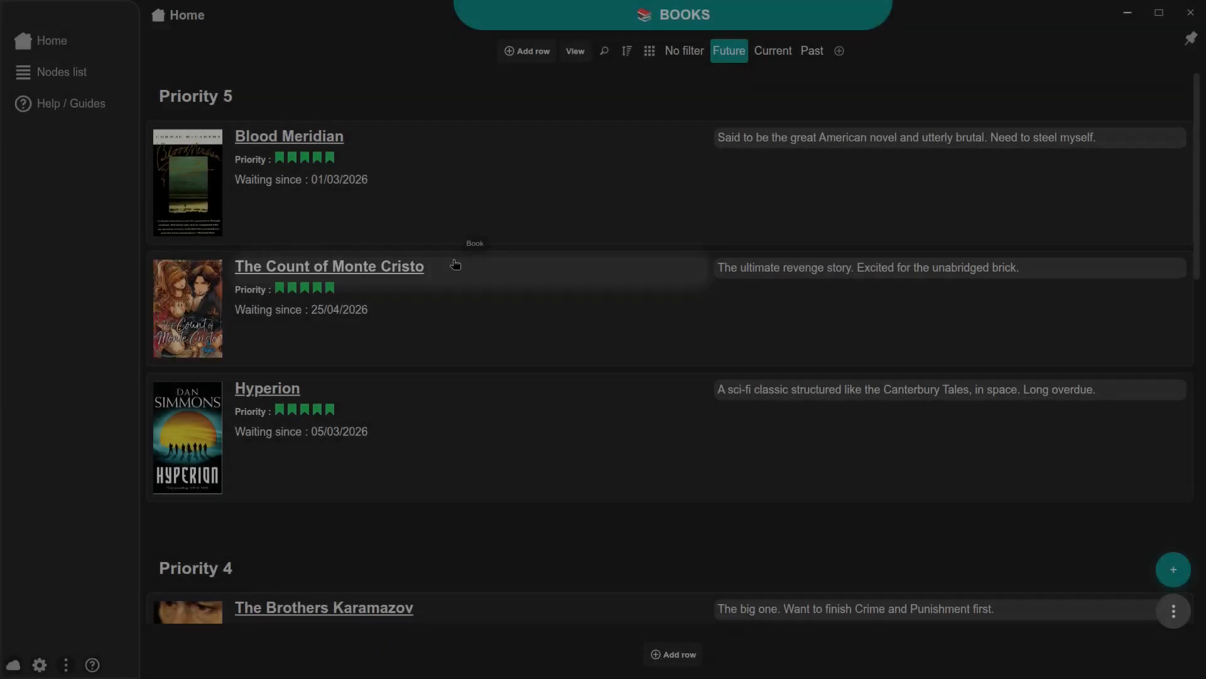
pyautogui.scroll(-15, 456, 264)
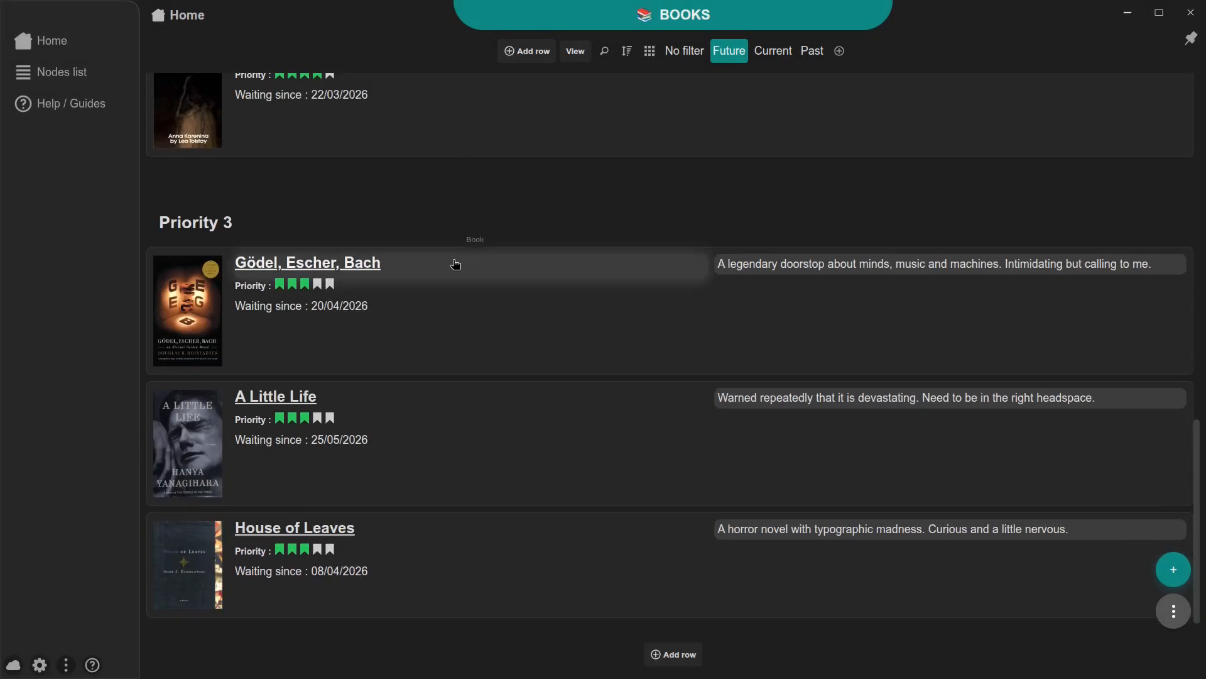
pyautogui.click(773, 58)
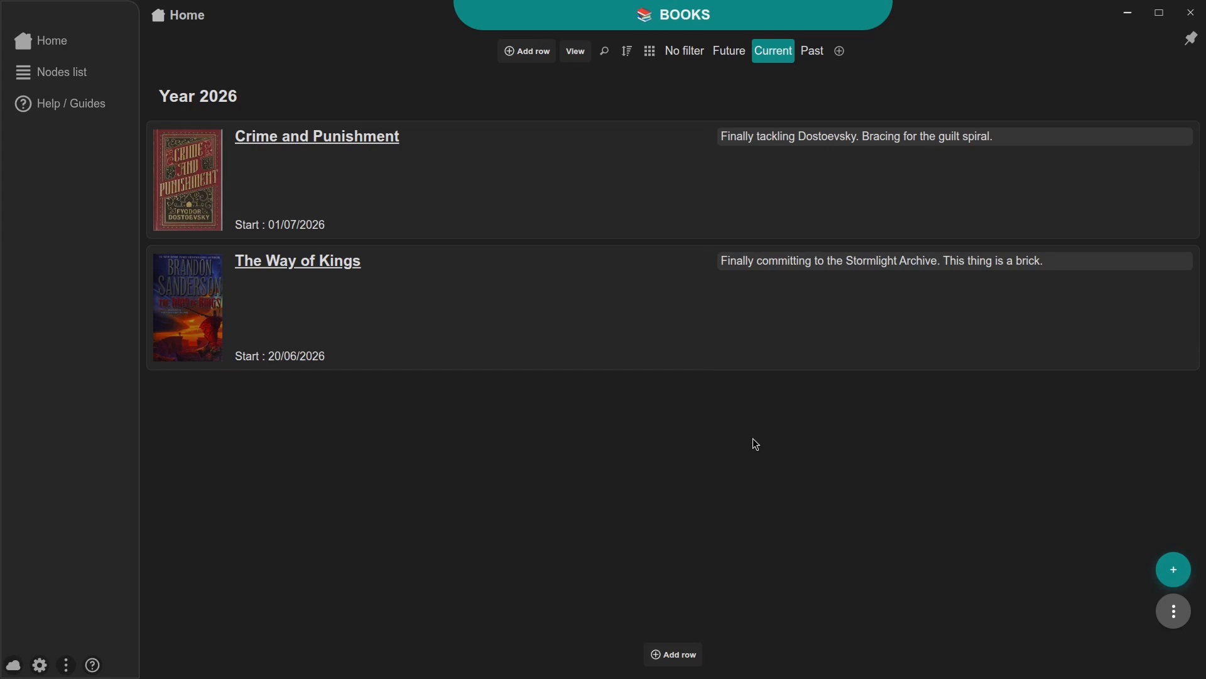
pyautogui.click(812, 52)
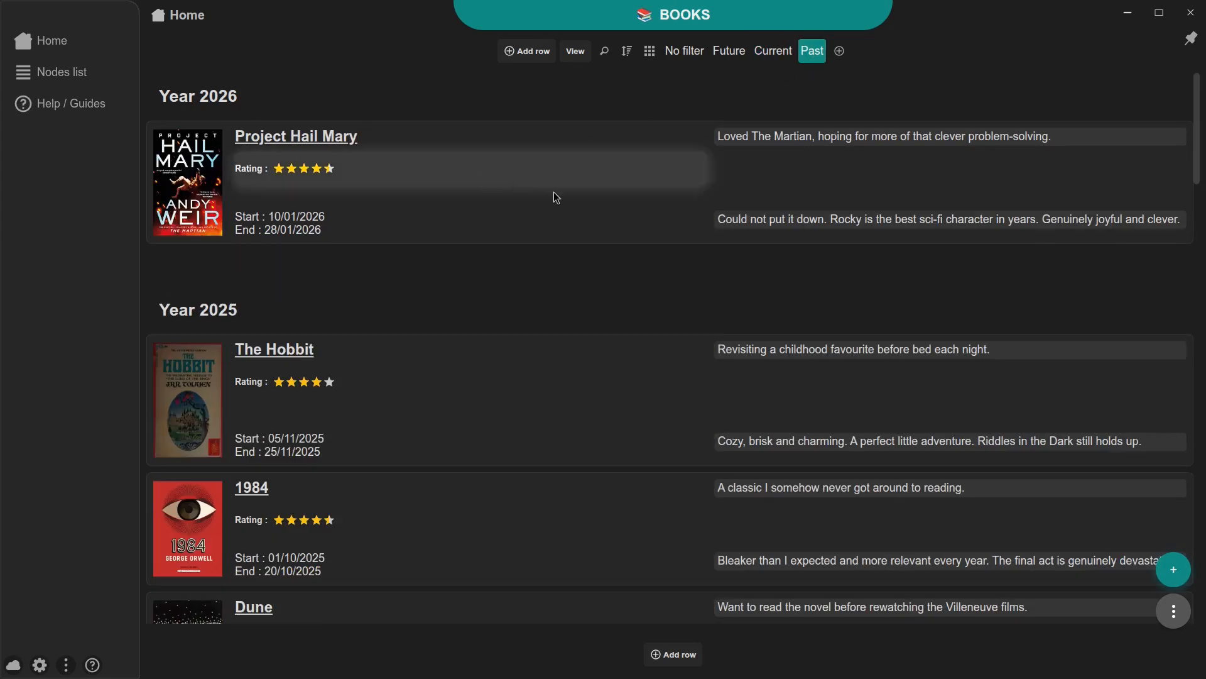
pyautogui.scroll(-2, 564, 202)
pyautogui.scroll(-6, 564, 203)
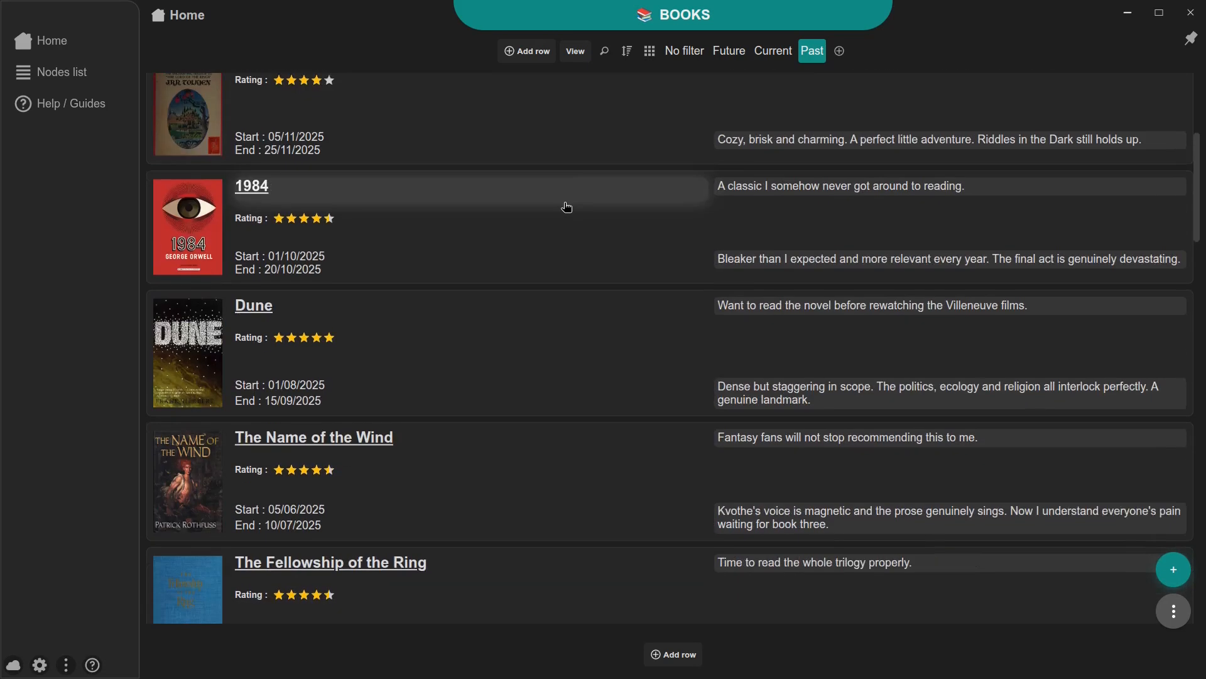
pyautogui.scroll(-12, 567, 207)
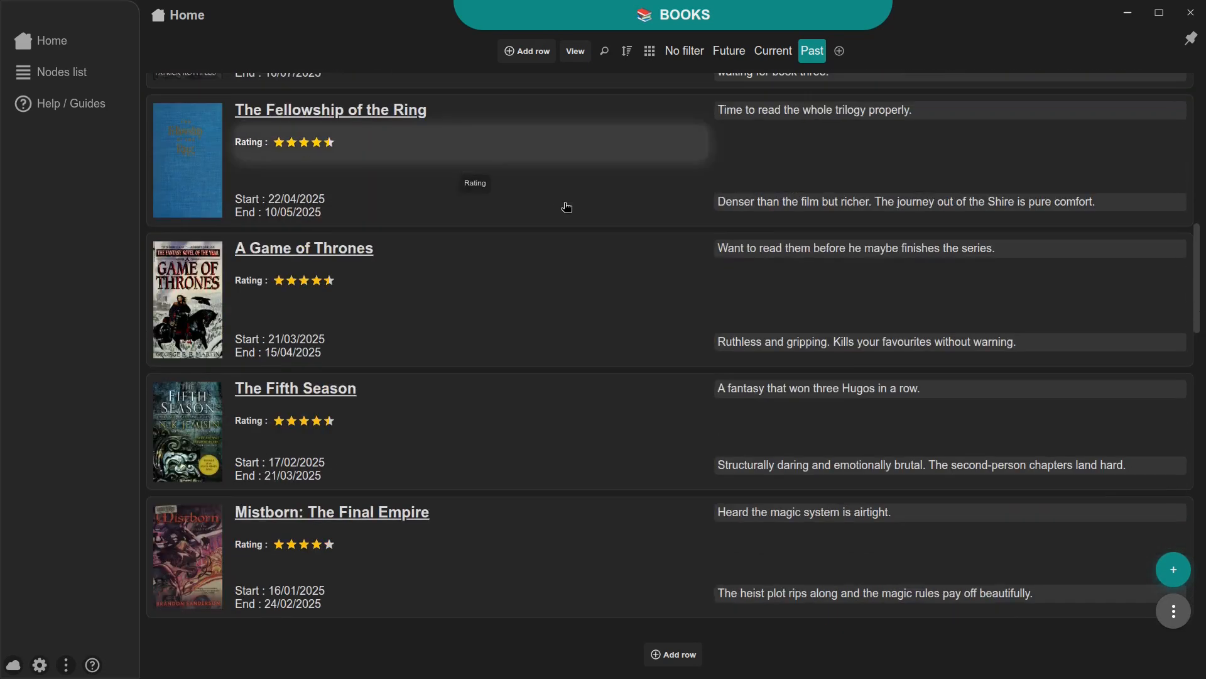
pyautogui.scroll(-10, 567, 209)
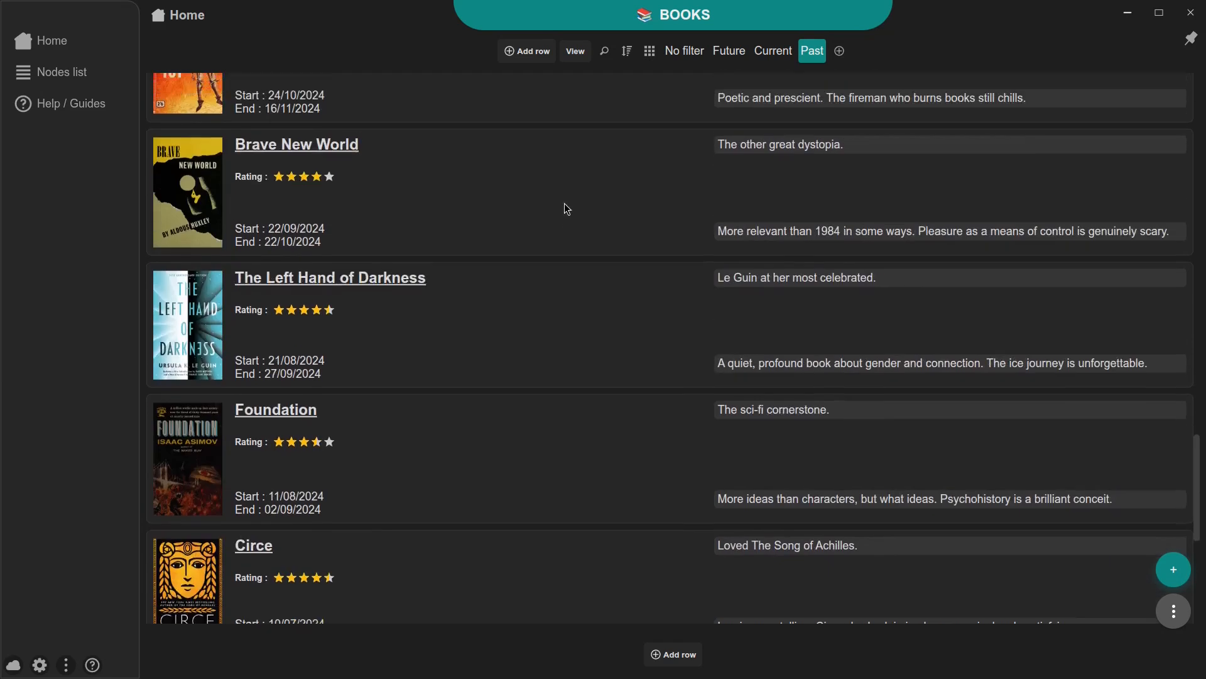
pyautogui.scroll(4, 567, 207)
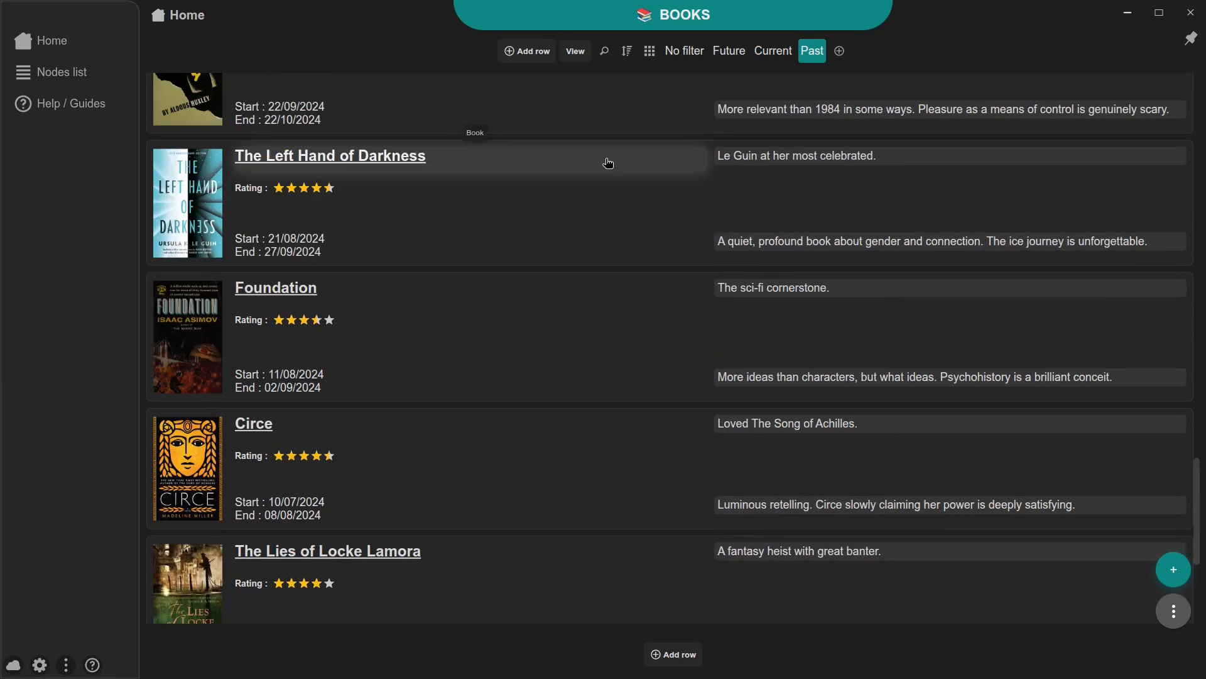
pyautogui.click(174, 30)
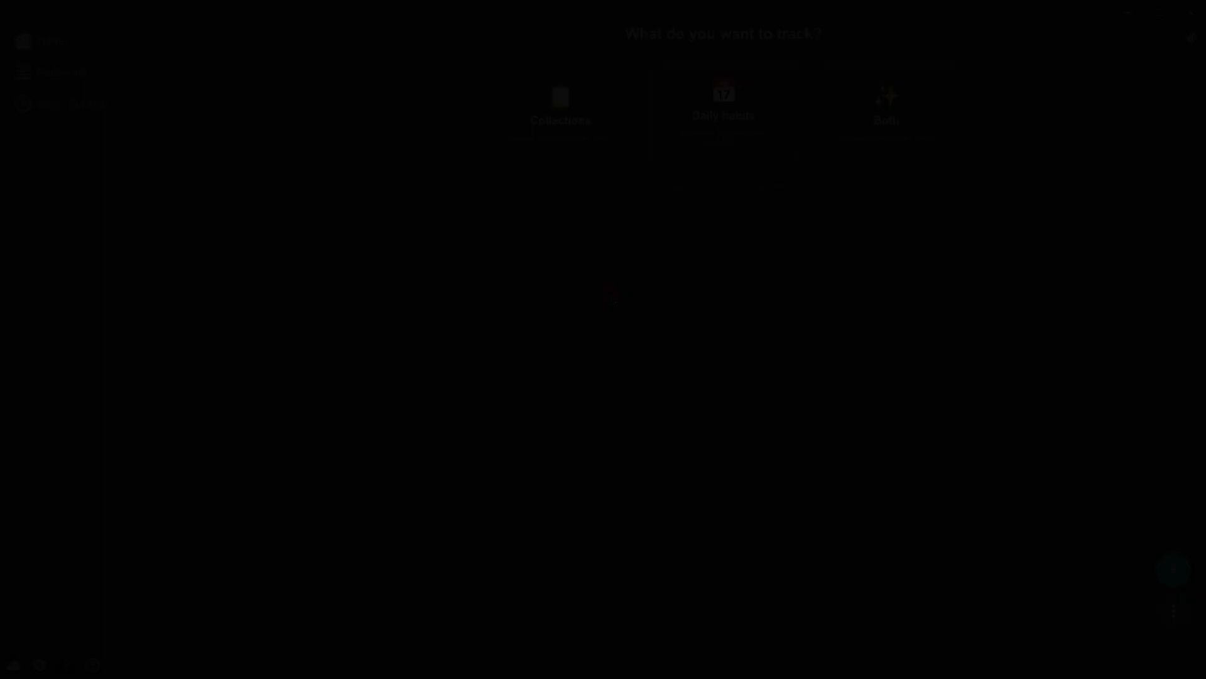
# Choose Collections as what to track and decline the guided tour.
pyautogui.click(610, 296)
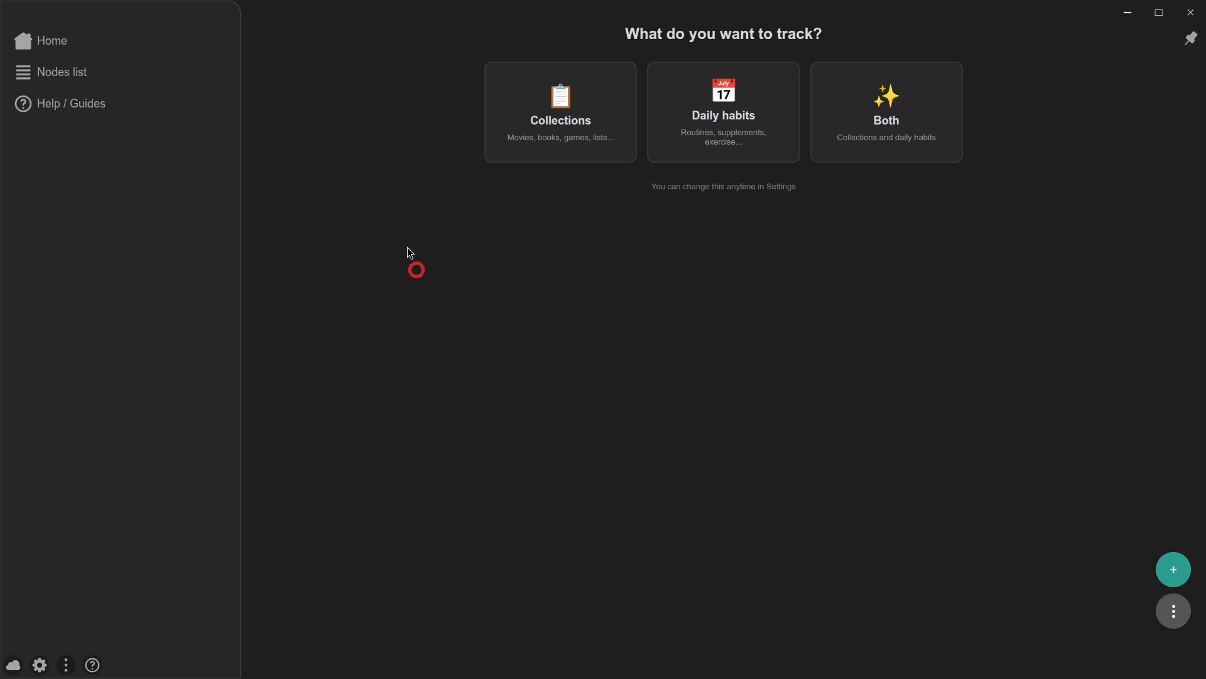
pyautogui.click(557, 121)
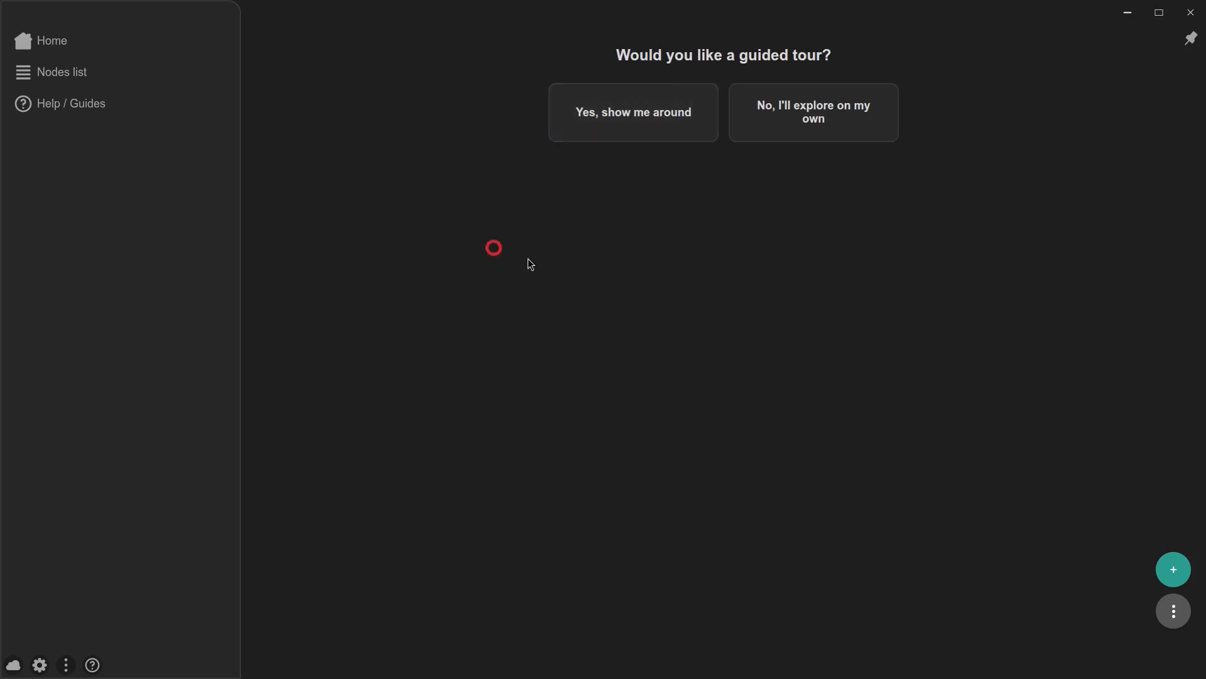
pyautogui.click(826, 119)
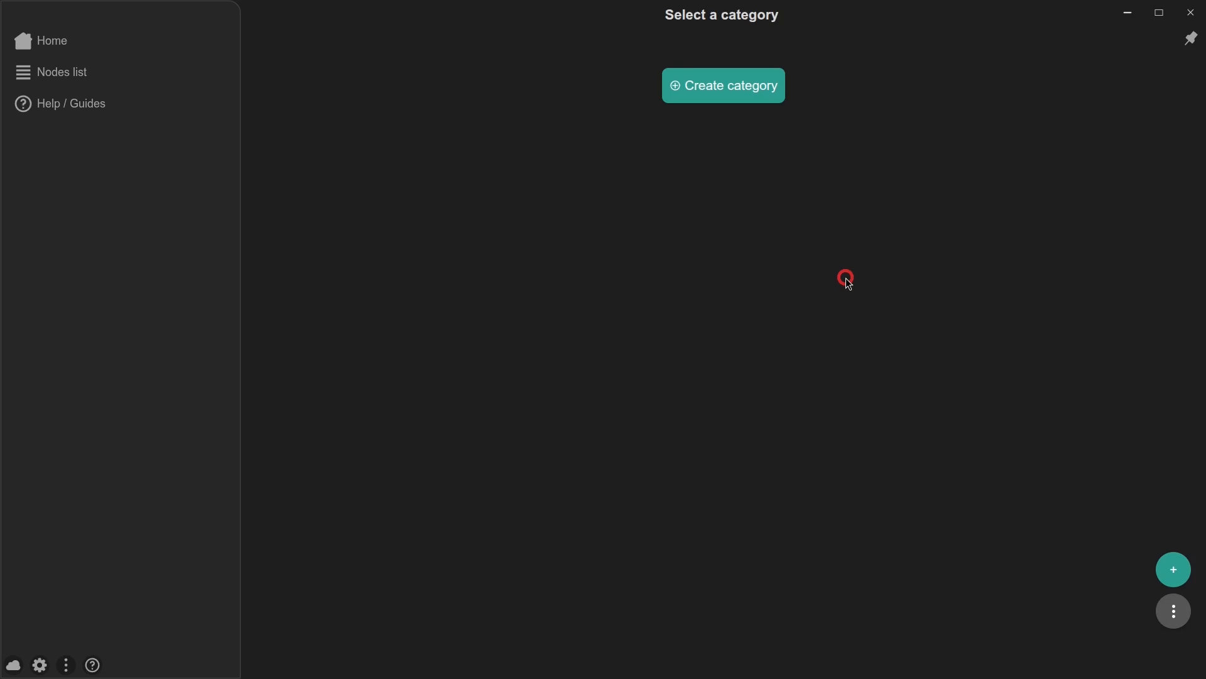
# Create a category from the Book read list template with the normal "Card - theme colors" style preset.
pyautogui.click(740, 86)
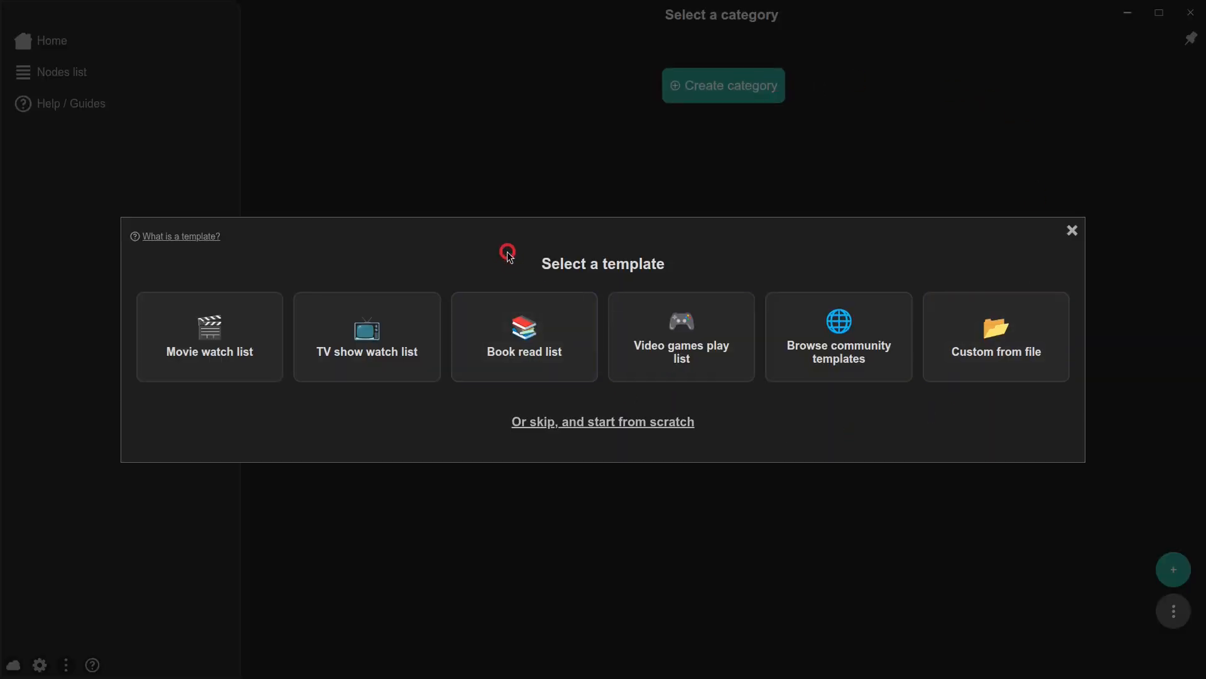
pyautogui.click(543, 341)
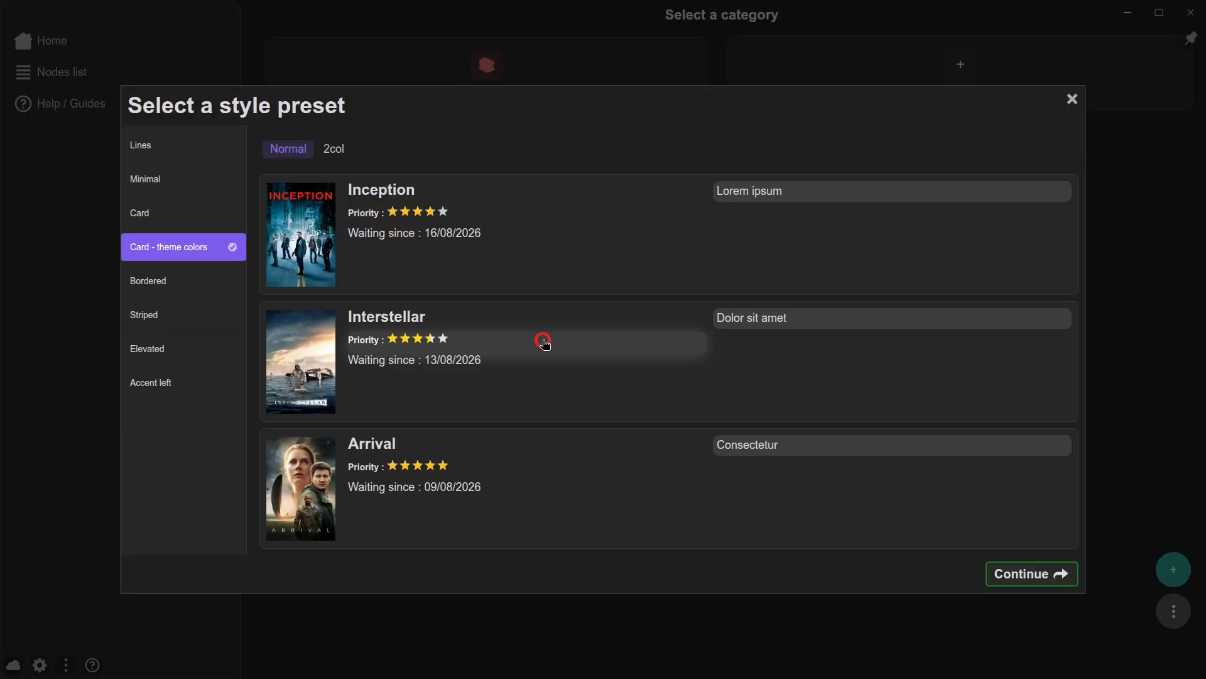
pyautogui.click(1036, 578)
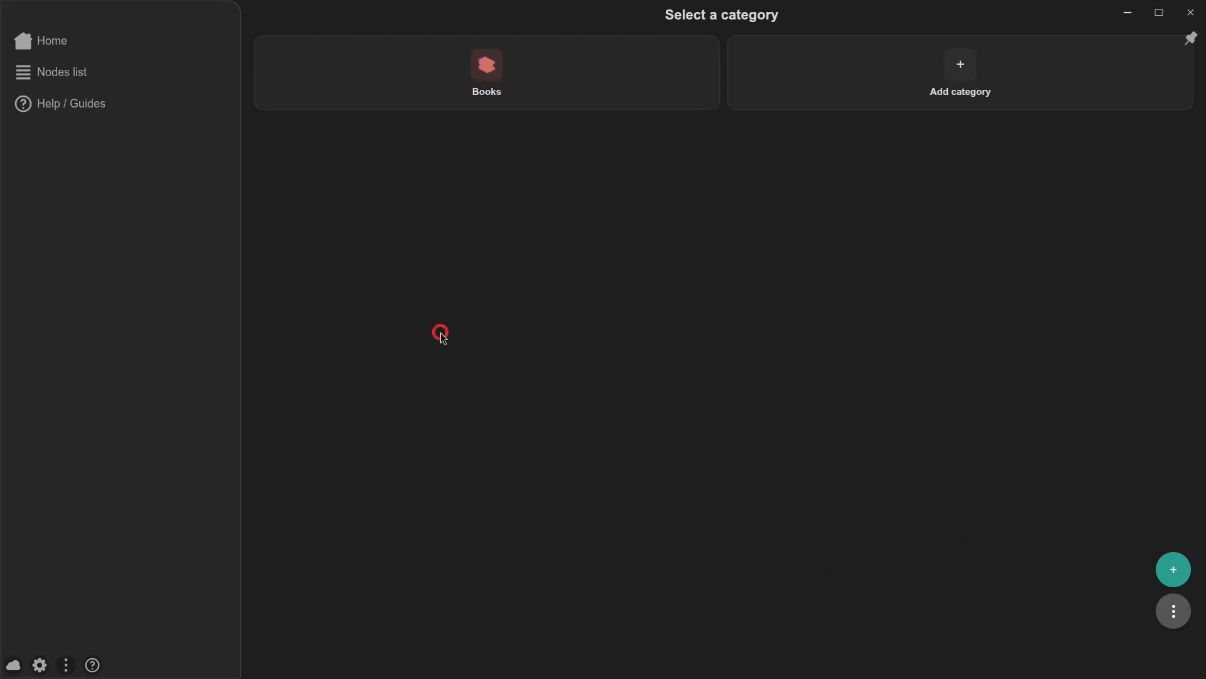
# Start a new row in the Books category and assign it the book Project Hail Mary (2021) by Andy Weir.
pyautogui.click(380, 81)
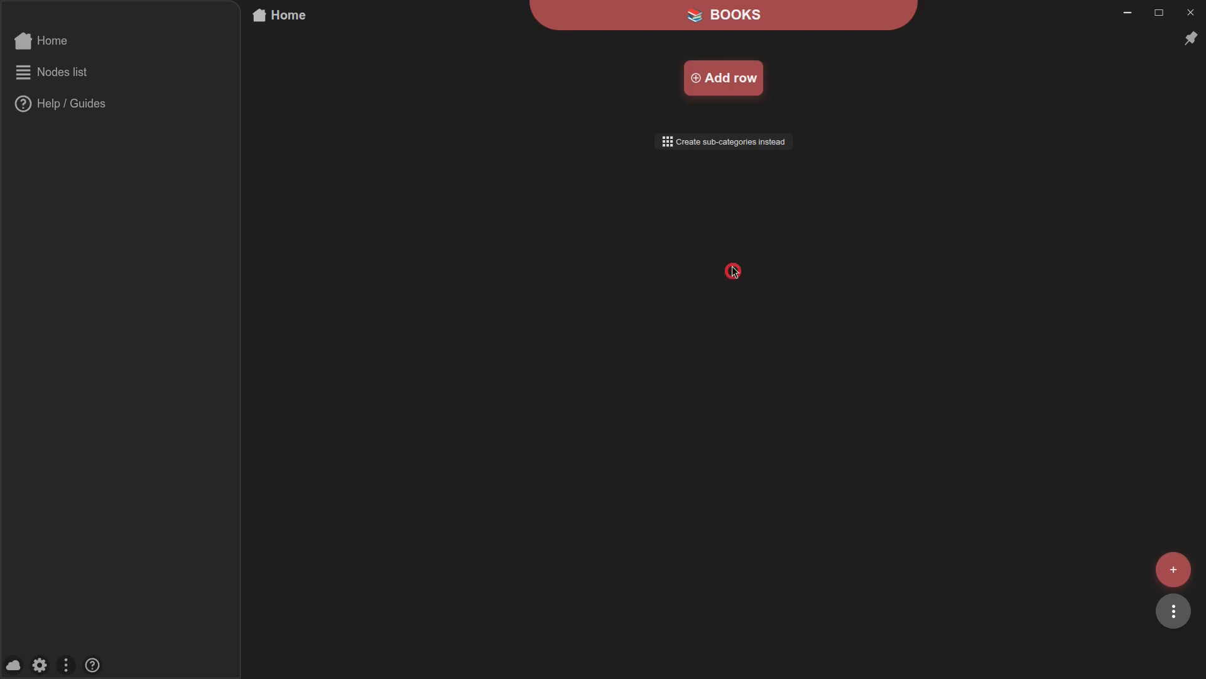
pyautogui.click(723, 81)
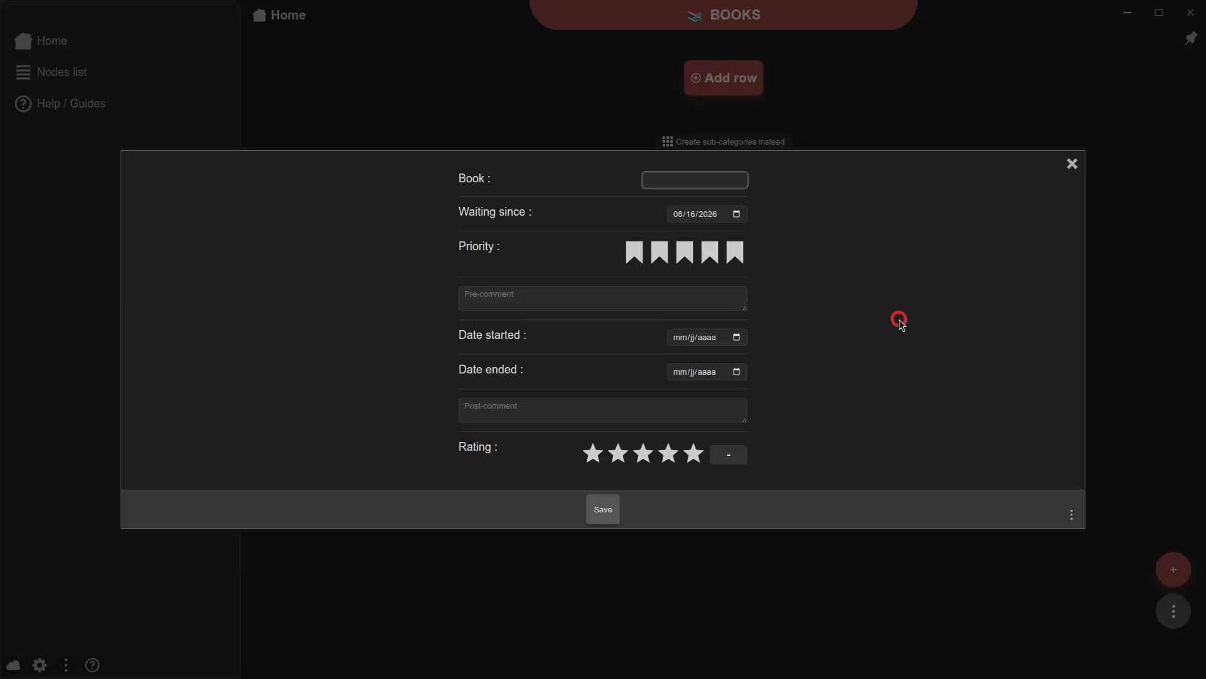
pyautogui.write('Project Hail')
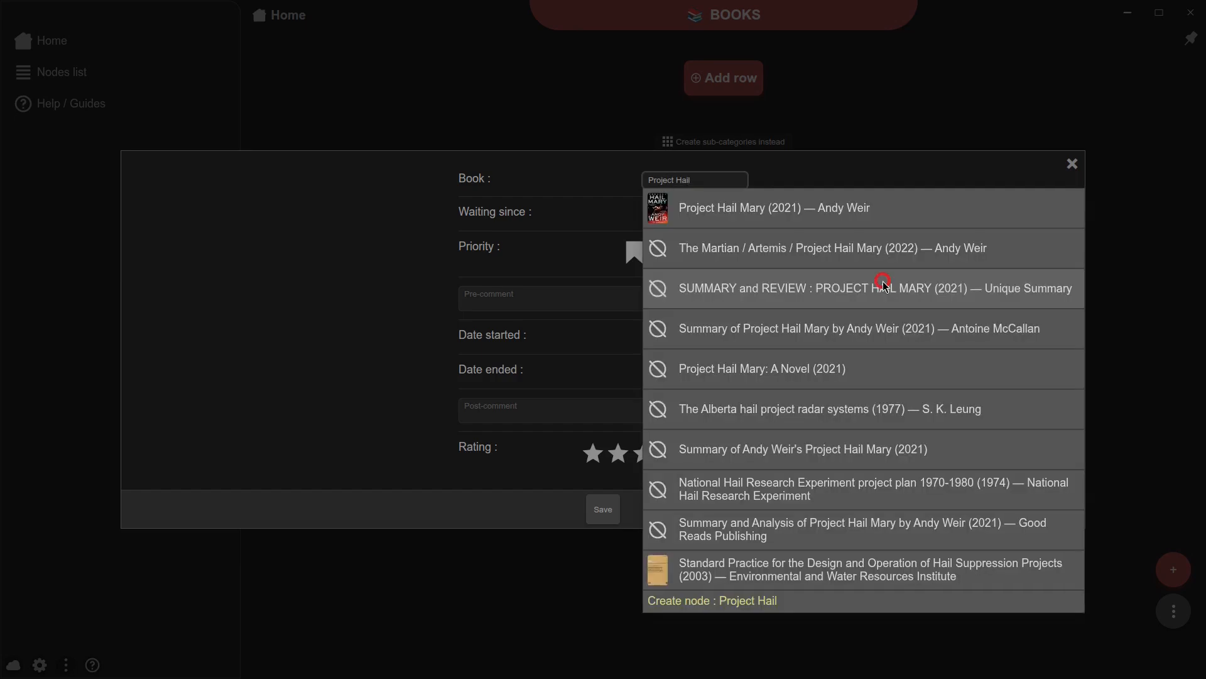
pyautogui.click(773, 210)
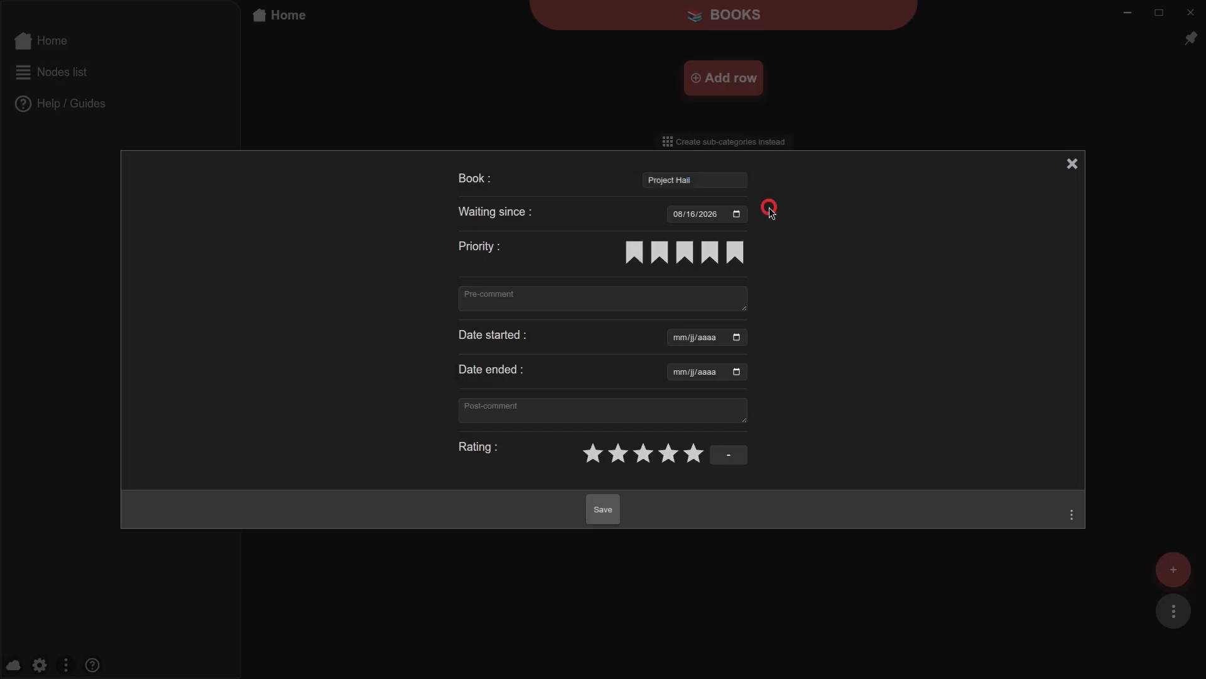
# Give the row priority 3 and the pre-comment "Loved The Martian, hoping for some more of that clever problem-solving.", and save it.
pyautogui.click(684, 256)
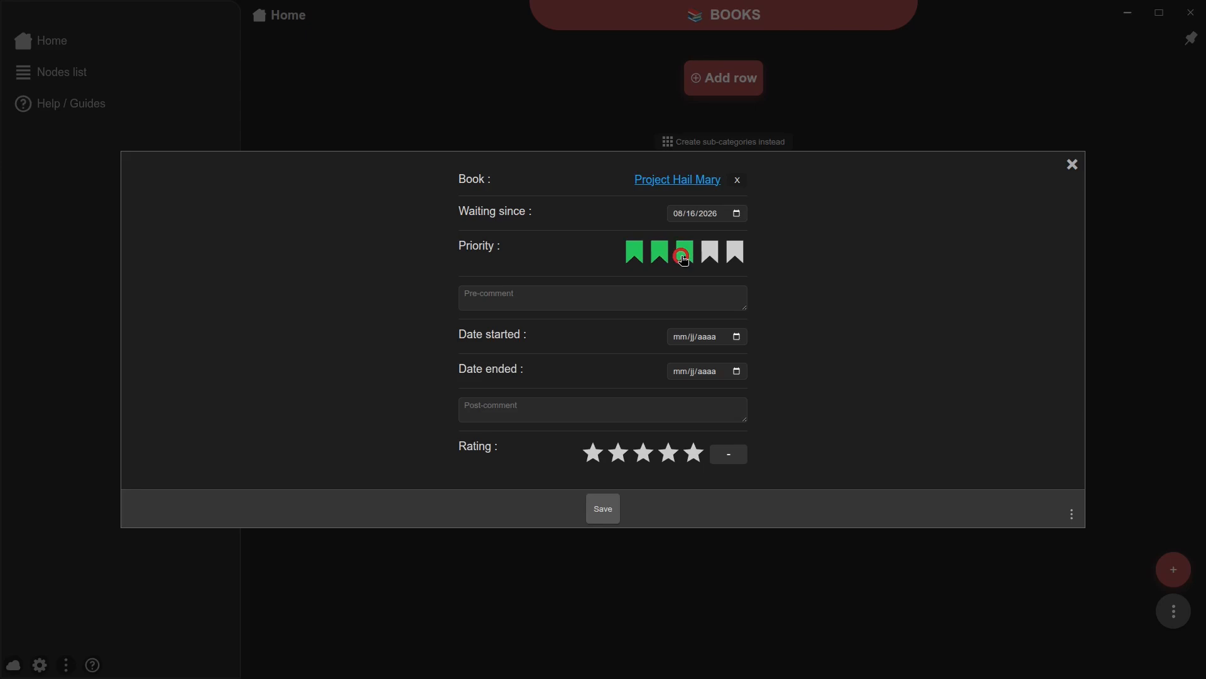
pyautogui.click(682, 297)
pyautogui.write('Loved The Martian, hoping for some more of')
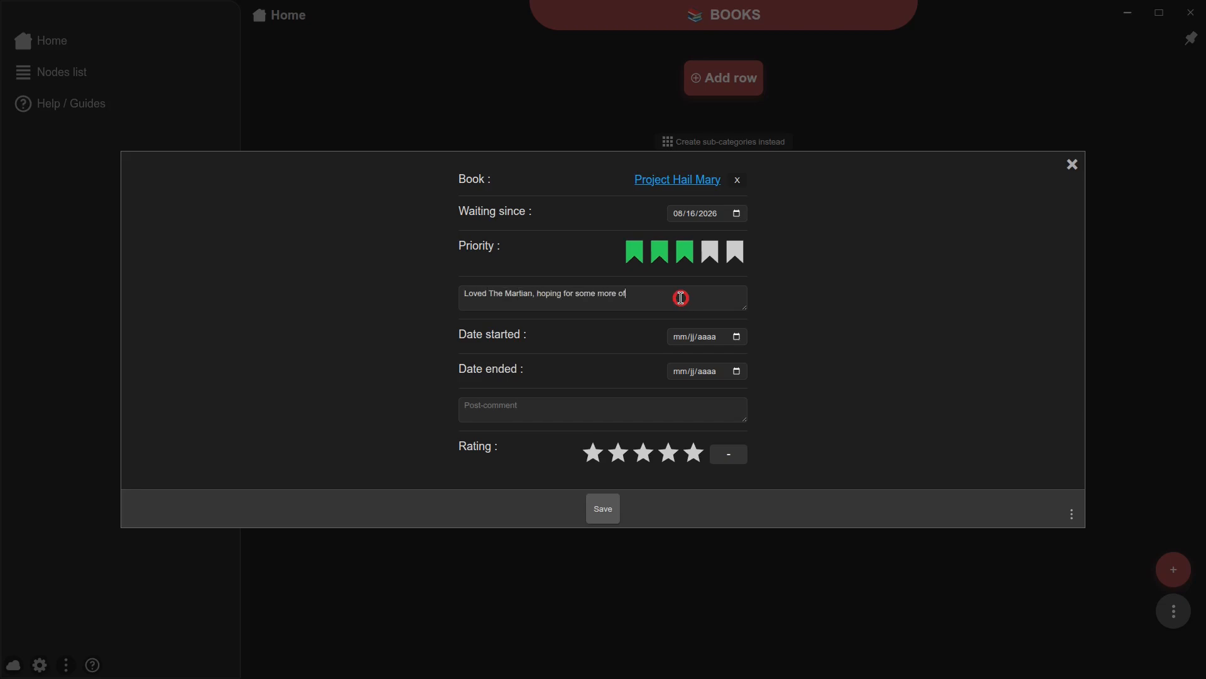
pyautogui.write(' that clever problem-solving.')
pyautogui.click(810, 349)
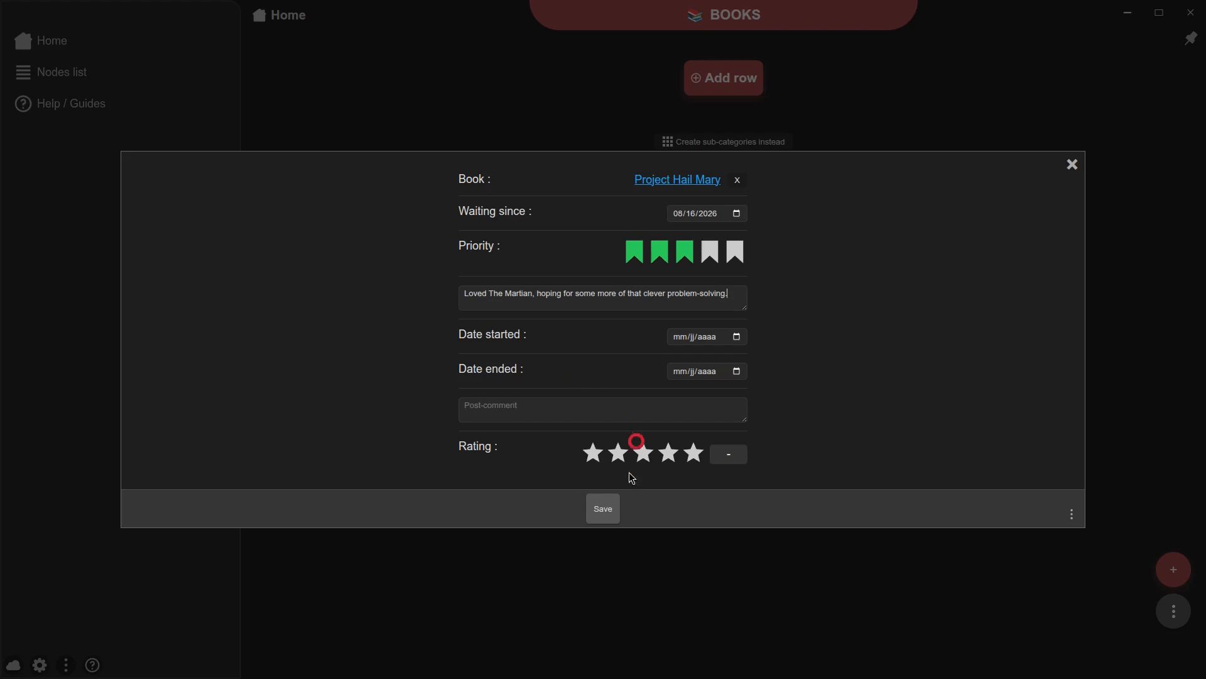
pyautogui.click(601, 510)
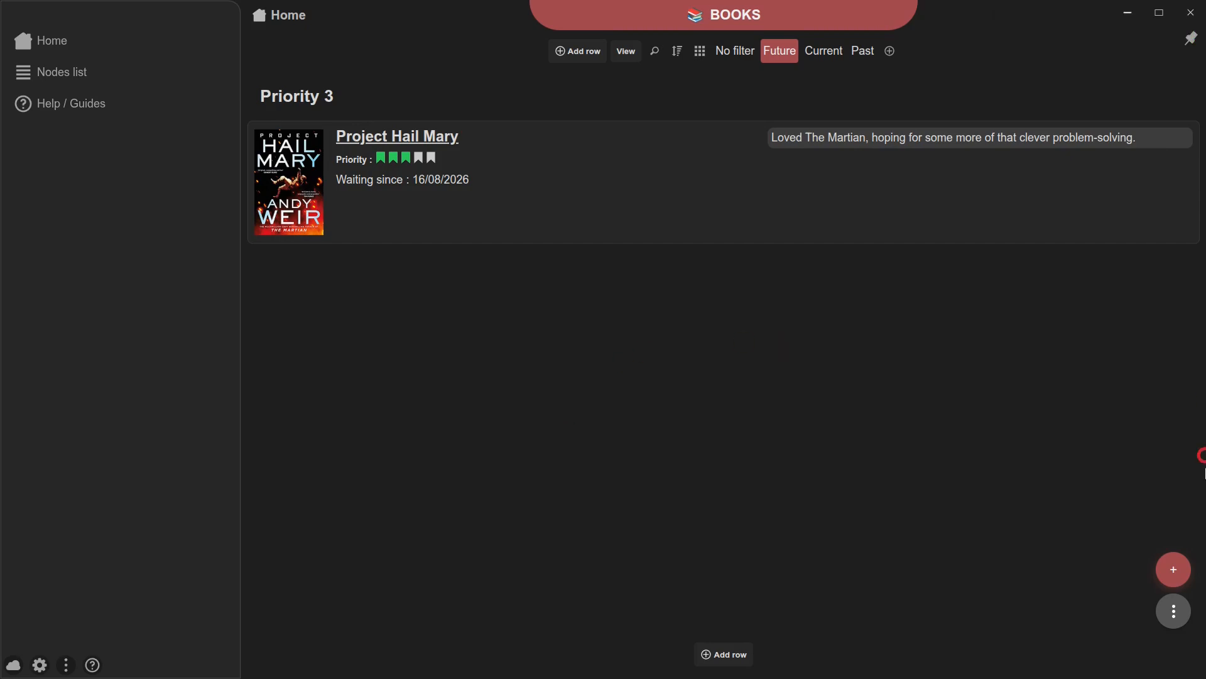
# Add a row for the book 1984 with priority 4 and the pre-comment "Never got to read that classic".
pyautogui.click(1165, 565)
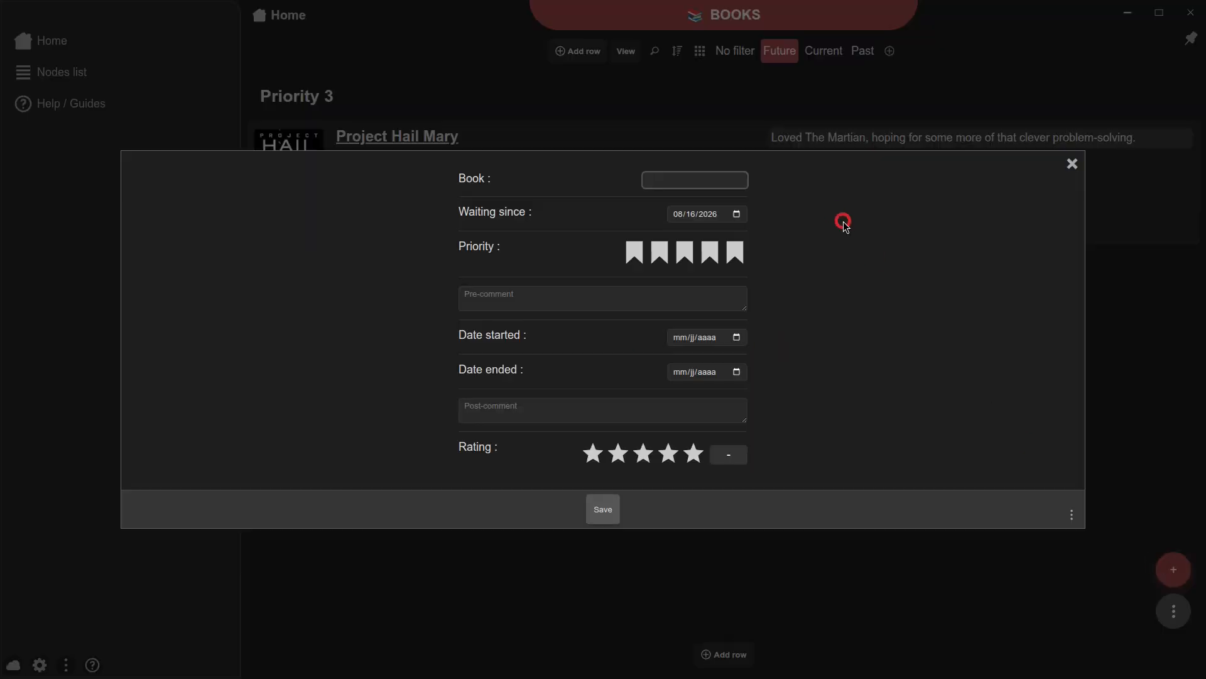
pyautogui.write('1984')
pyautogui.click(911, 287)
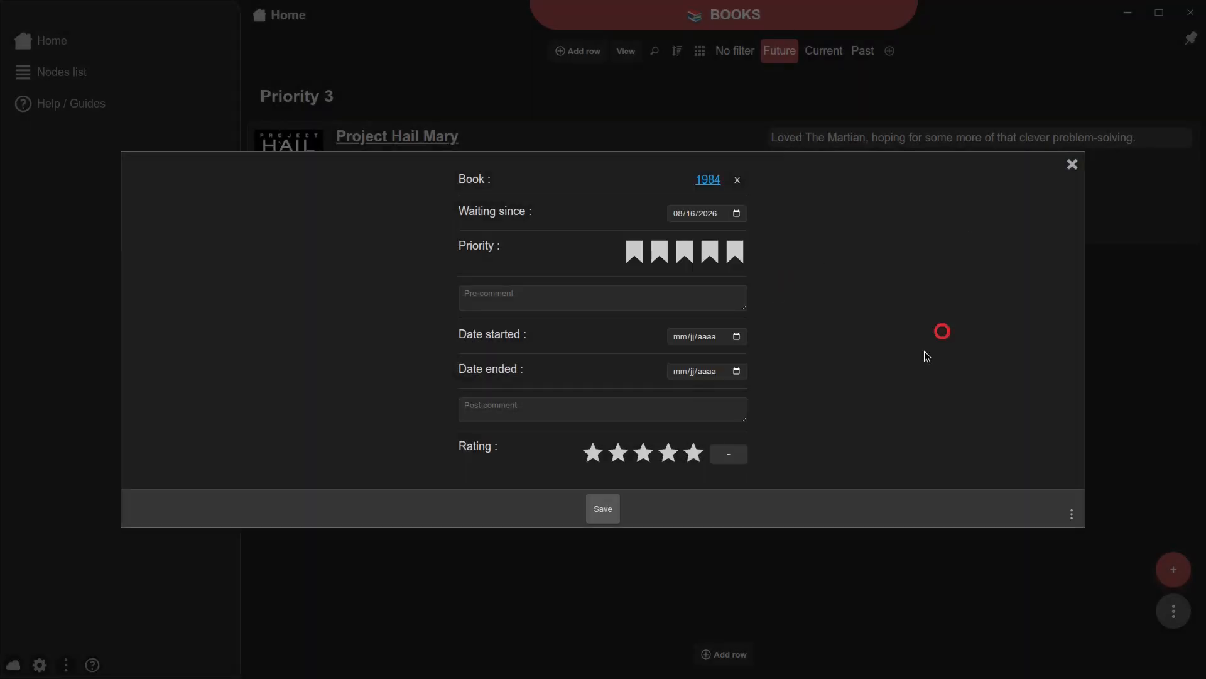
pyautogui.click(707, 260)
pyautogui.click(647, 305)
pyautogui.write('Never')
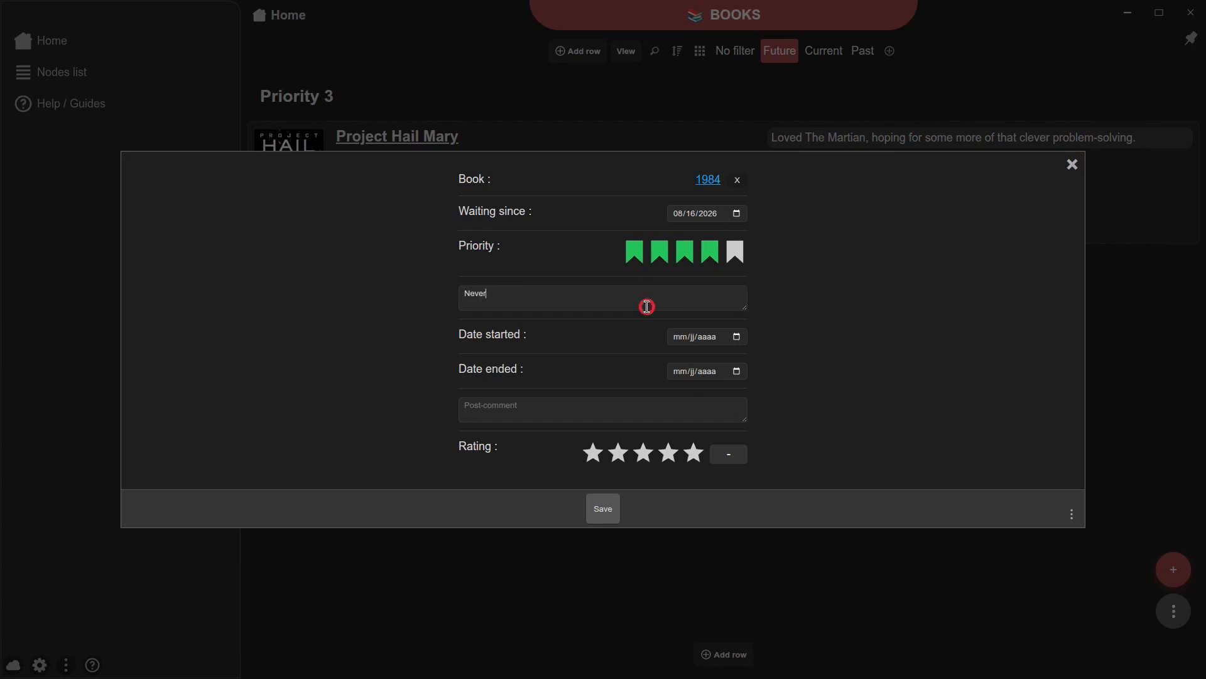
pyautogui.write(' got to read that classic')
pyautogui.click(591, 502)
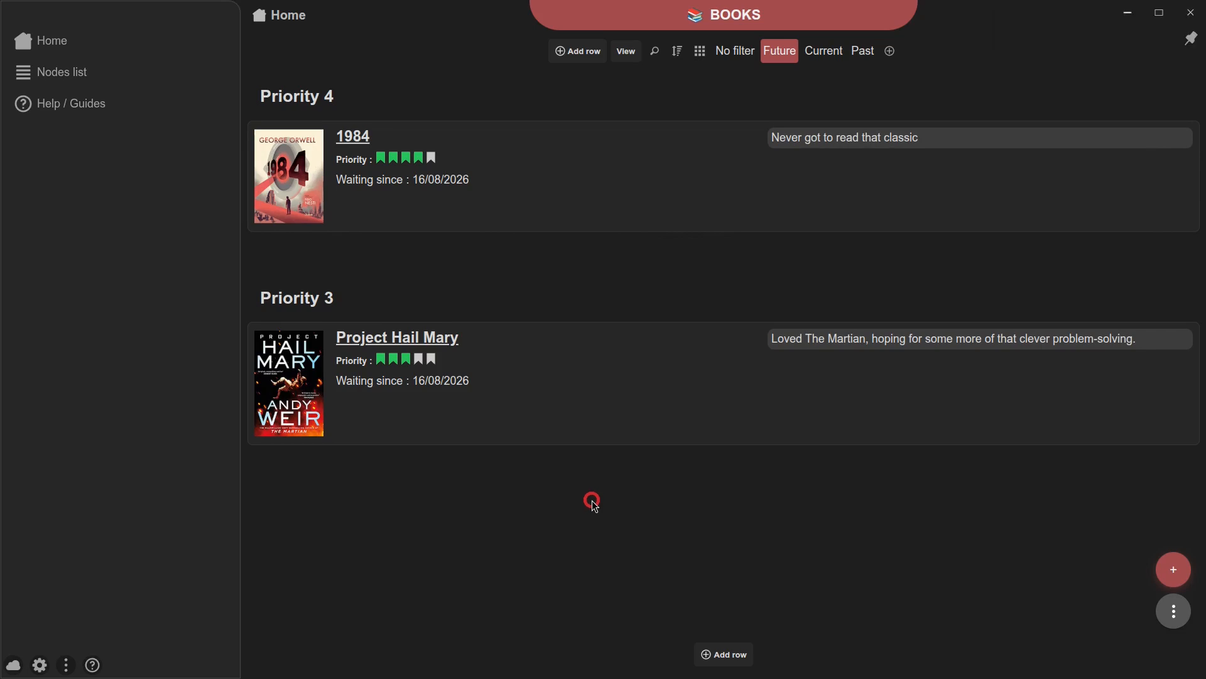
# Set Project Hail Mary's start date to 18/08/2026, save the row, and check the Future and Current lists.
pyautogui.click(565, 339)
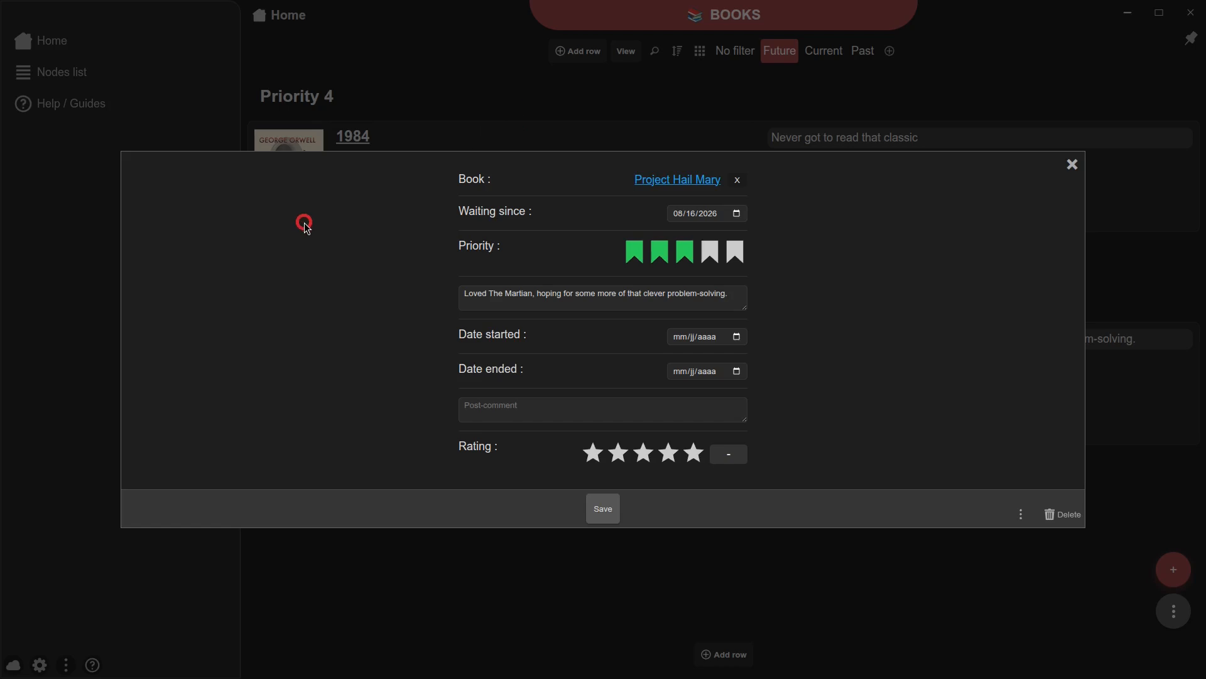
pyautogui.click(736, 336)
pyautogui.click(718, 453)
pyautogui.click(604, 510)
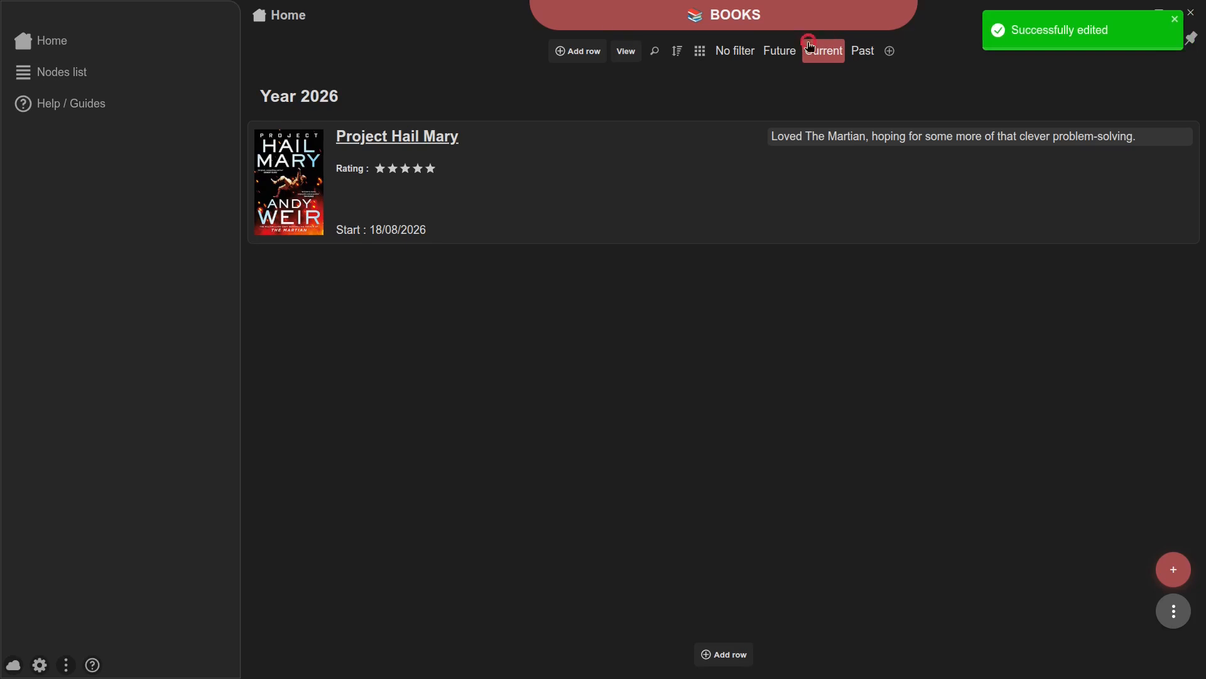
pyautogui.click(780, 51)
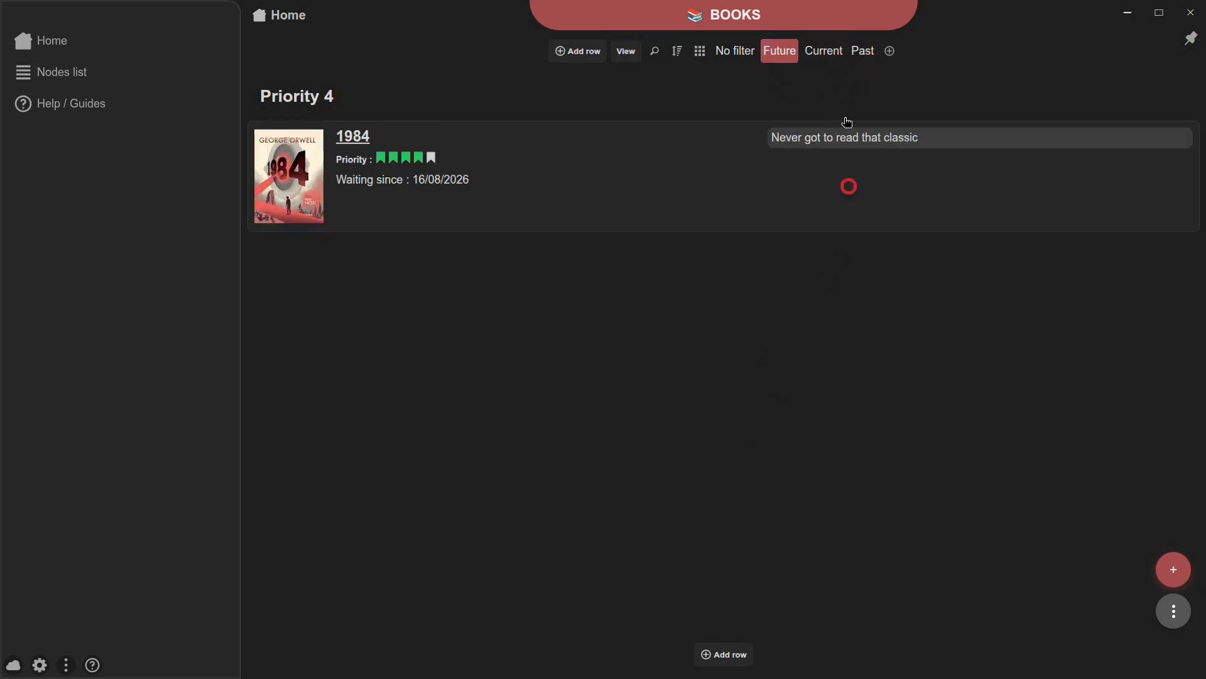
pyautogui.click(812, 49)
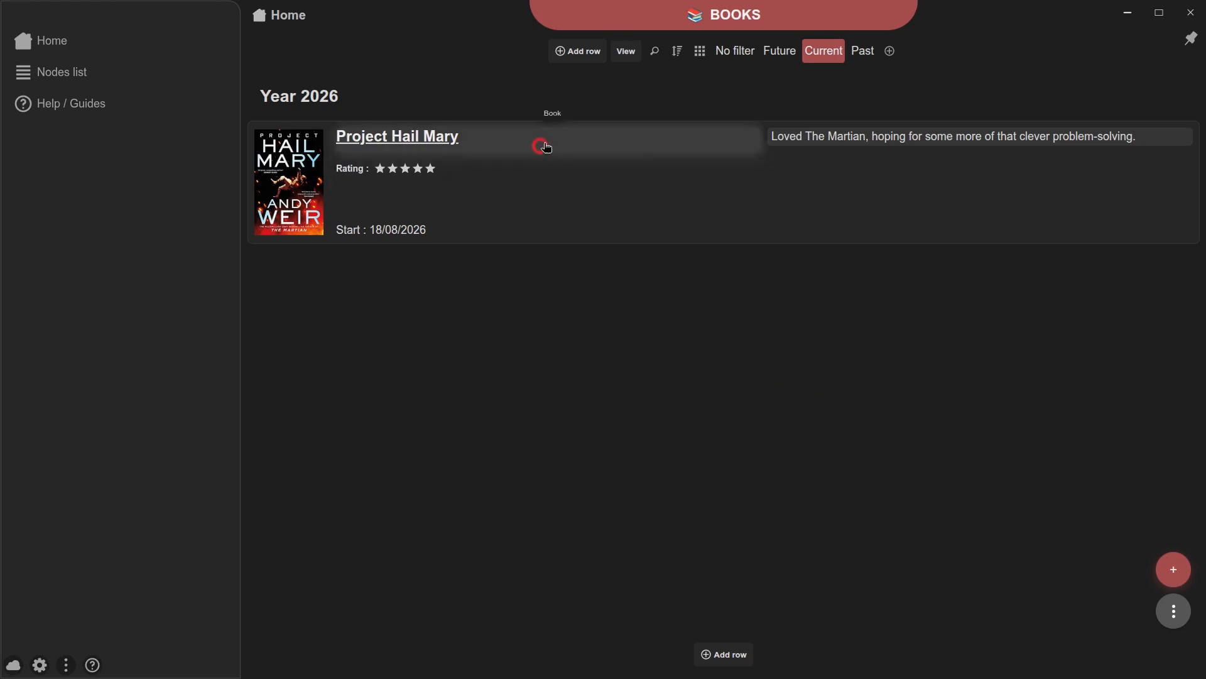
# Open the Project Hail Mary row, set its end date to 28/08/2026 and give it a rating of 8.
pyautogui.click(742, 167)
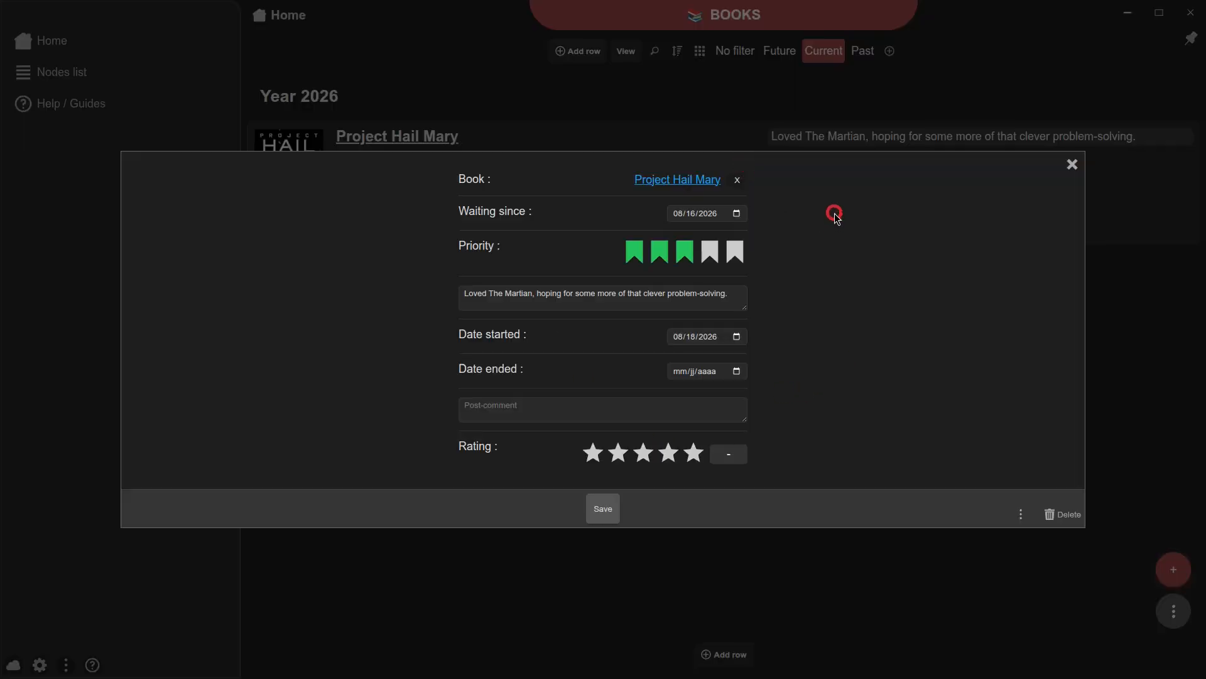
pyautogui.click(734, 377)
pyautogui.click(772, 495)
pyautogui.click(729, 449)
pyautogui.click(668, 453)
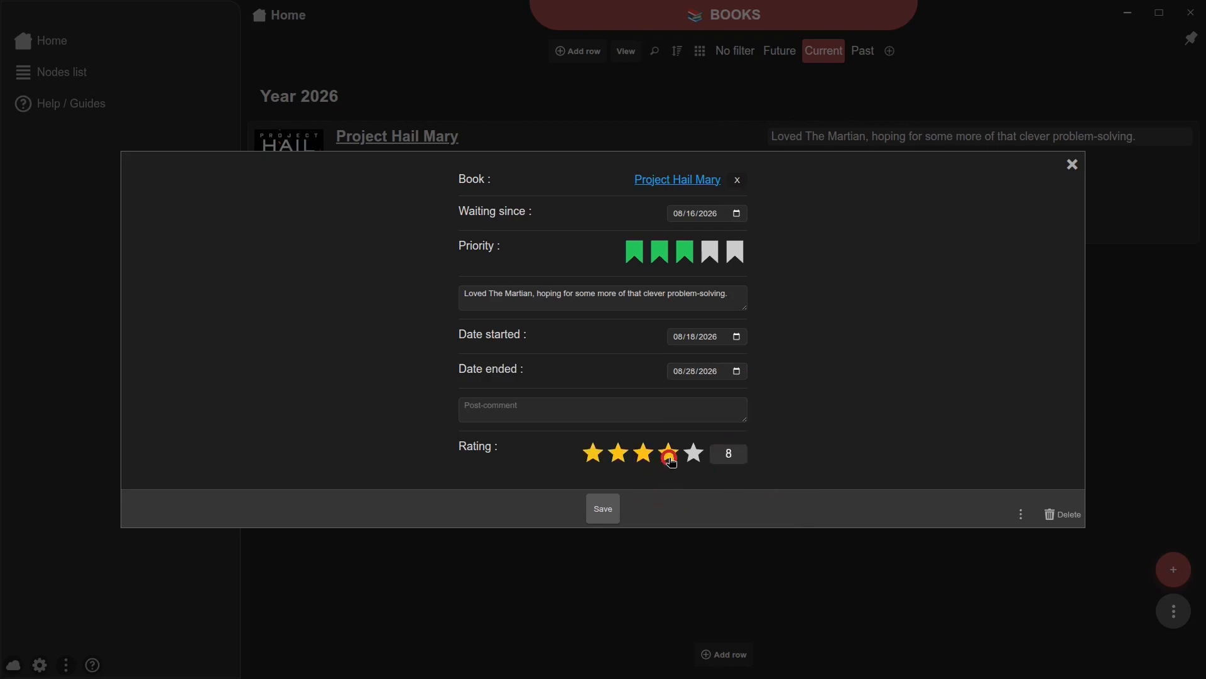
# Enter the post-comment "Couldn't put it down" for Project Hail Mary and save the row.
pyautogui.click(645, 419)
pyautogui.write("Couldn't put it down")
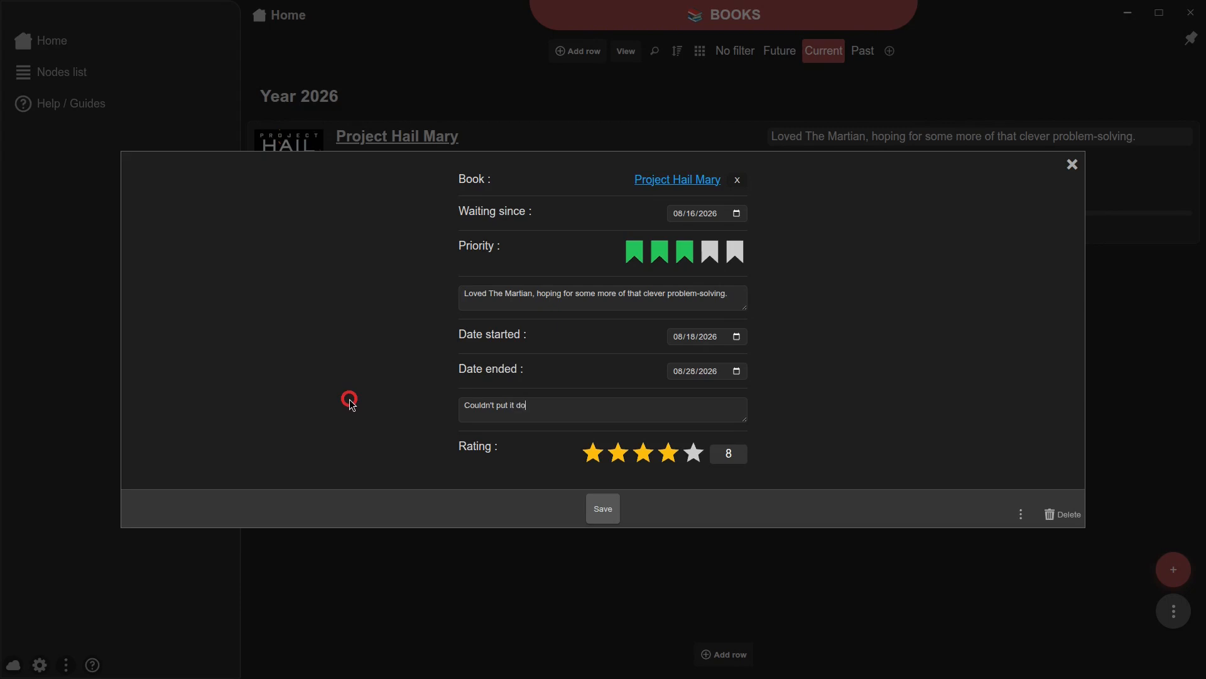
pyautogui.click(604, 509)
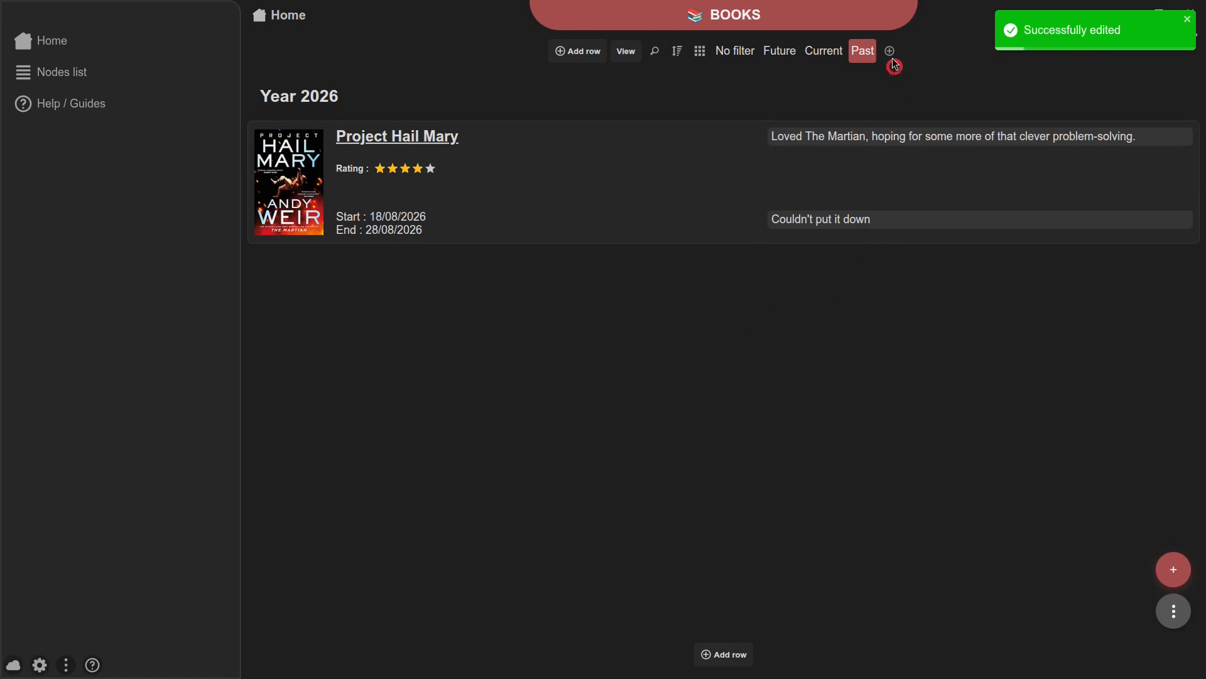
# Check the Current and Future book lists, and show the rows without a filter.
pyautogui.click(821, 48)
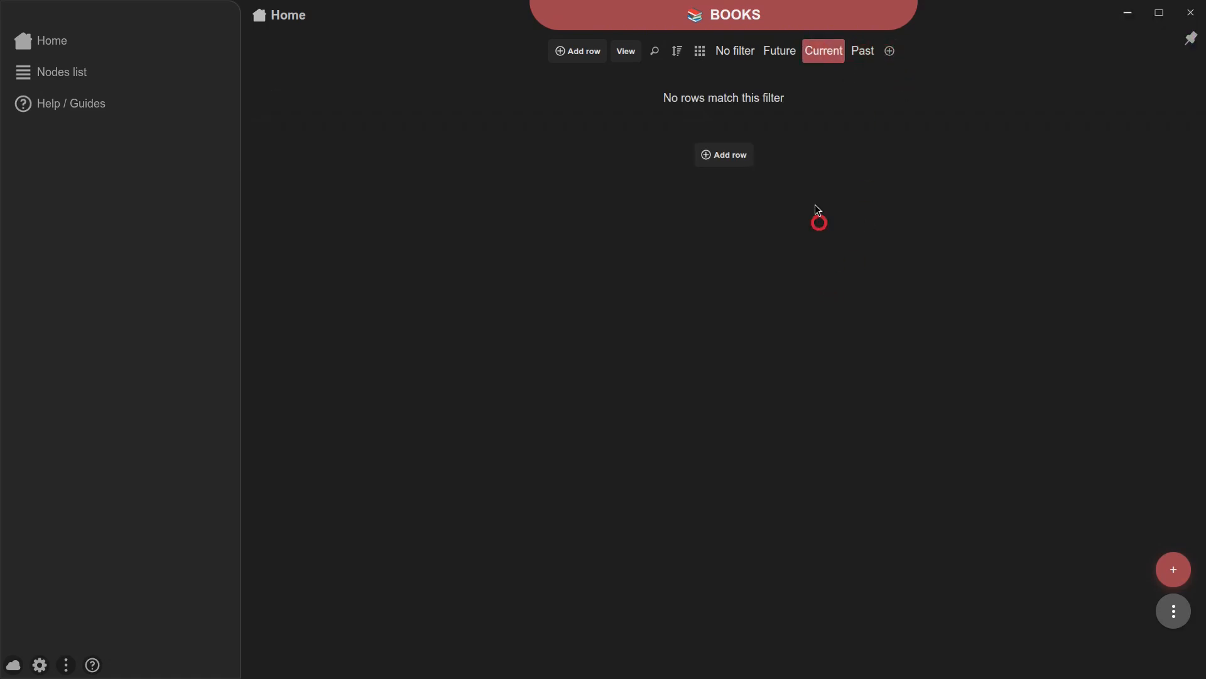
pyautogui.click(781, 63)
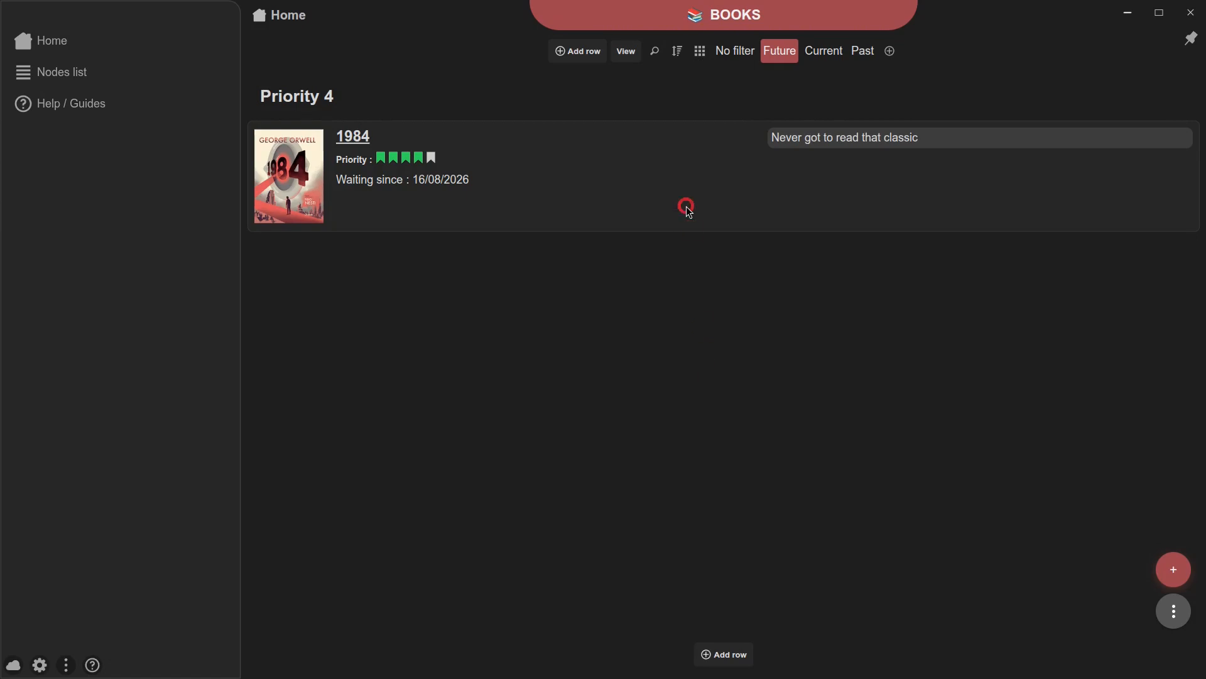
pyautogui.click(726, 55)
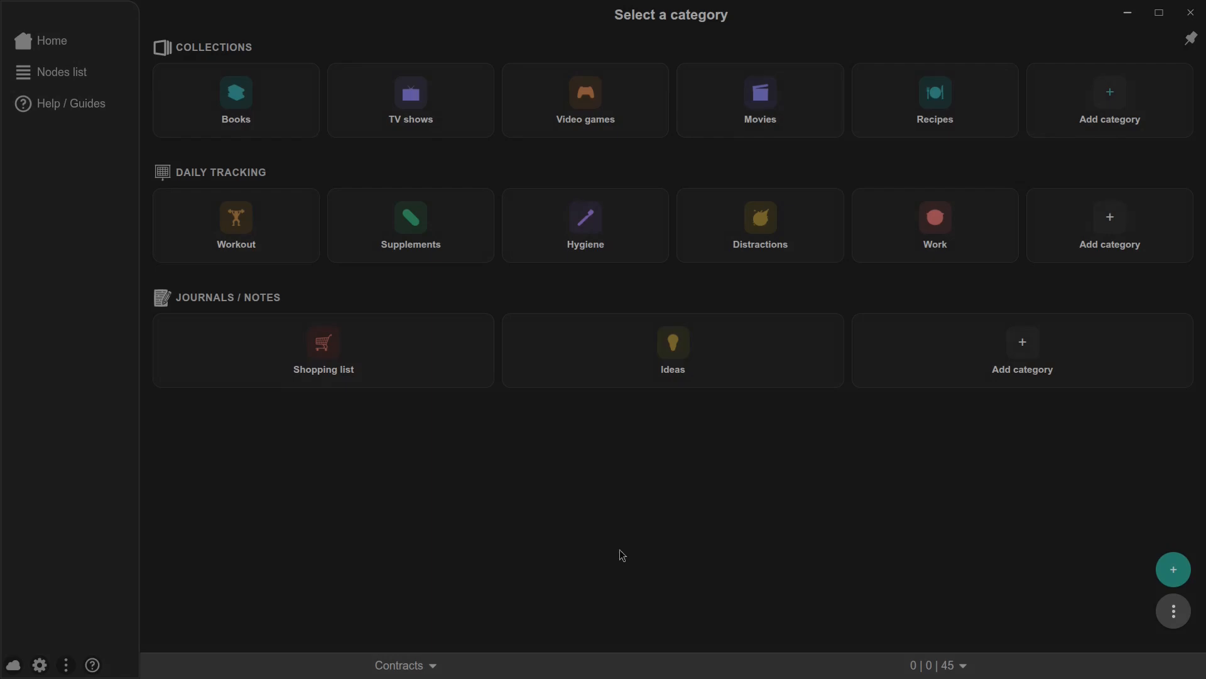
# Open the Books category among the home page collections and look through its Future, Current and Past lists.
pyautogui.click(242, 112)
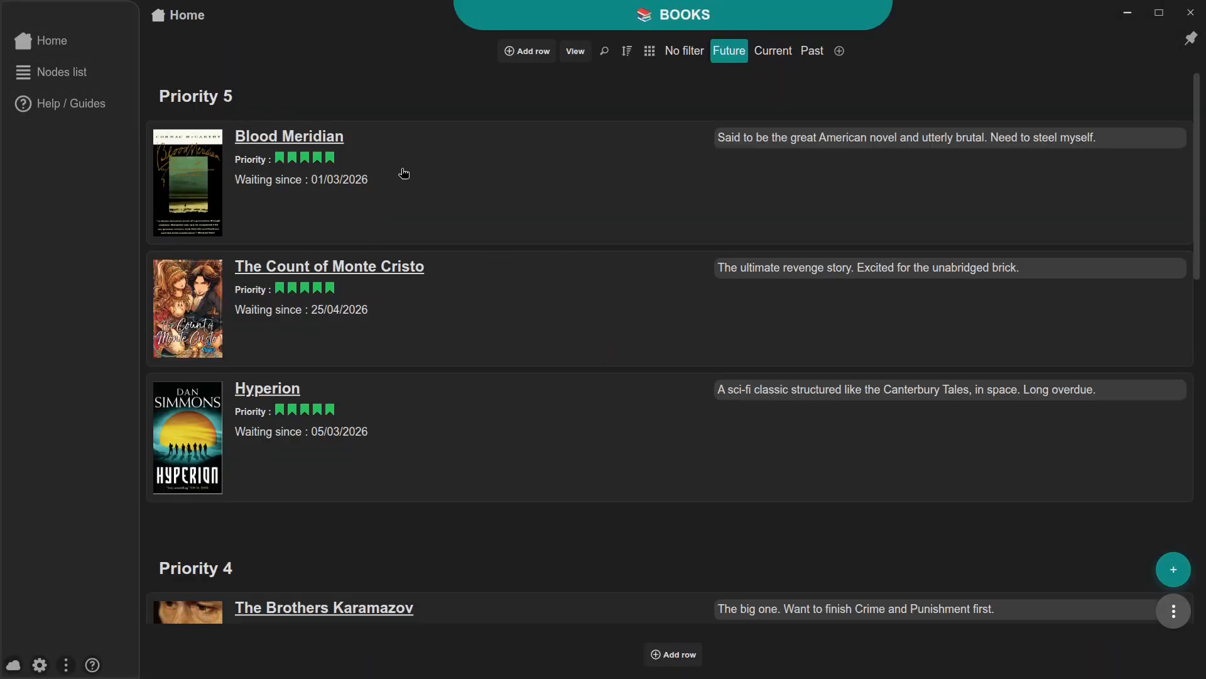
pyautogui.scroll(-6, 455, 264)
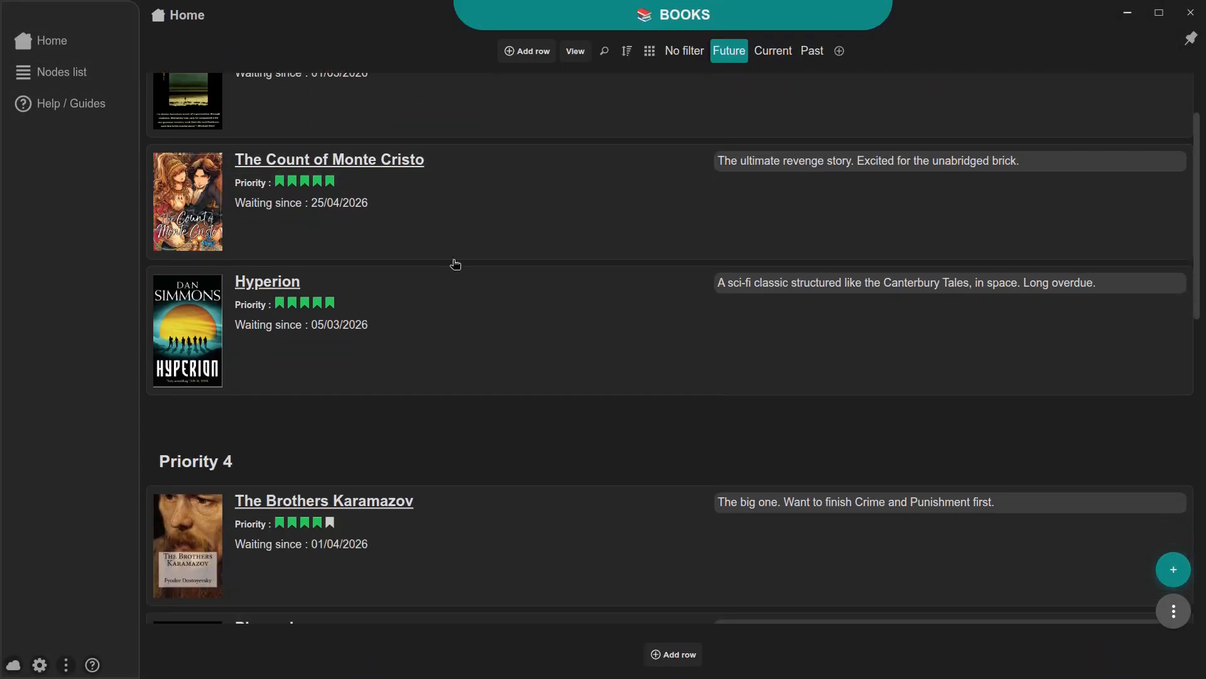
pyautogui.scroll(-6, 453, 260)
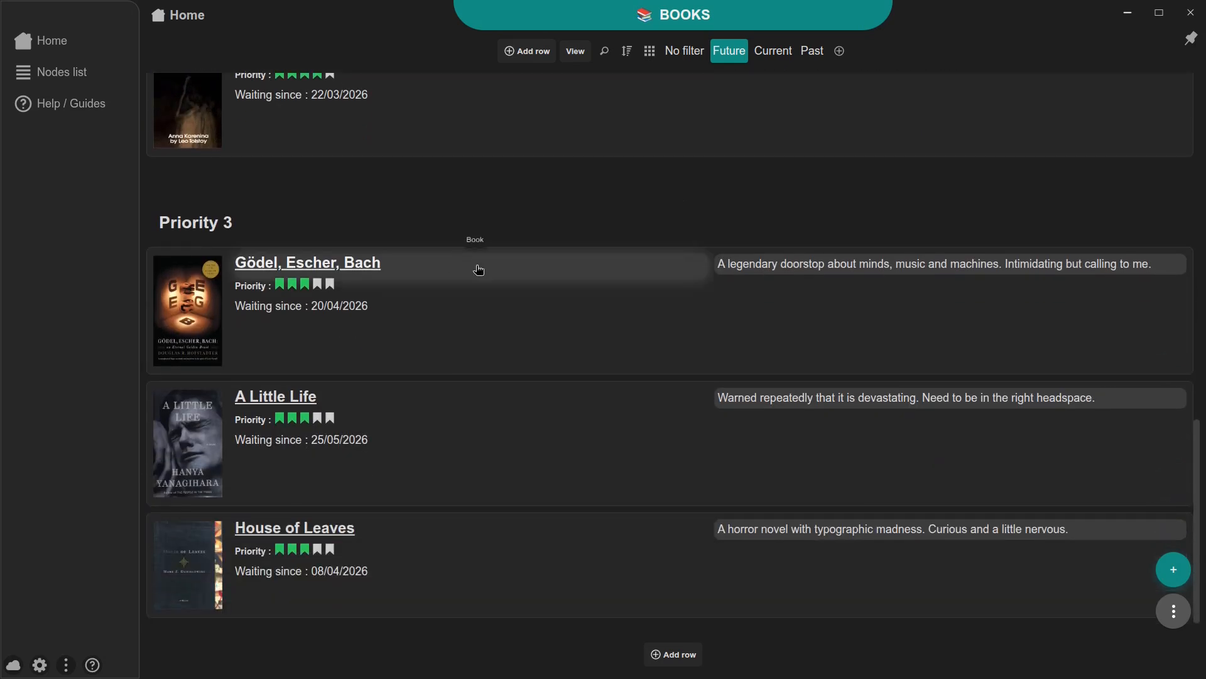
pyautogui.click(775, 63)
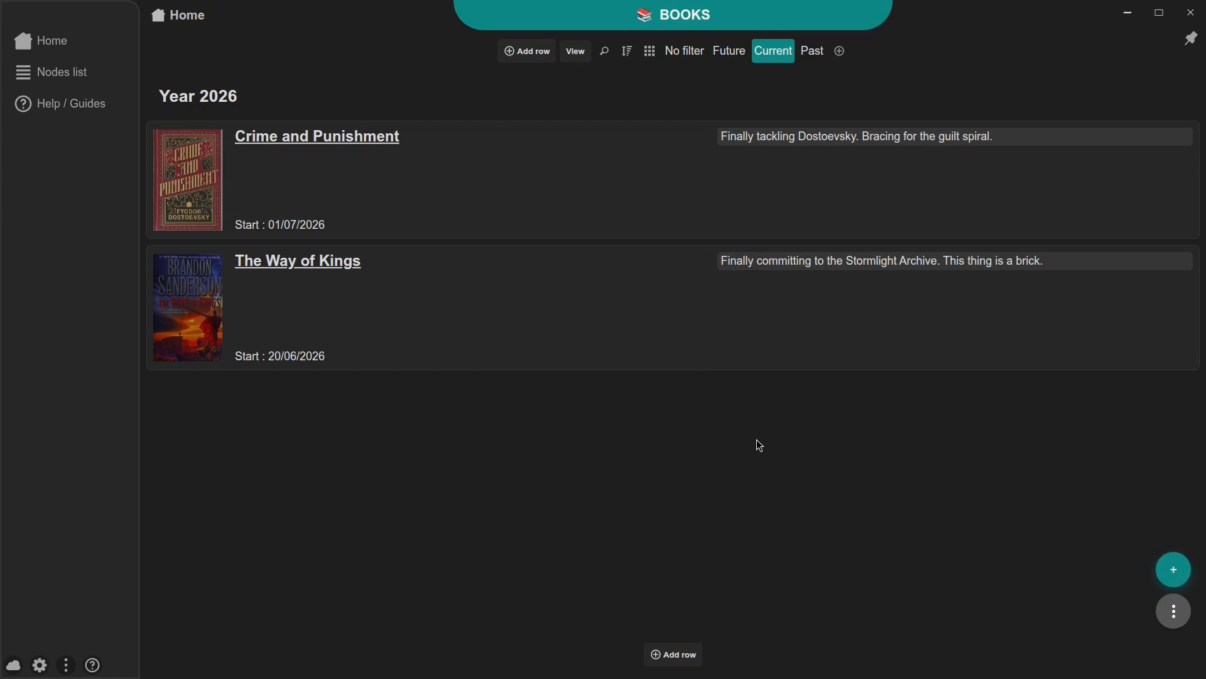
pyautogui.click(812, 53)
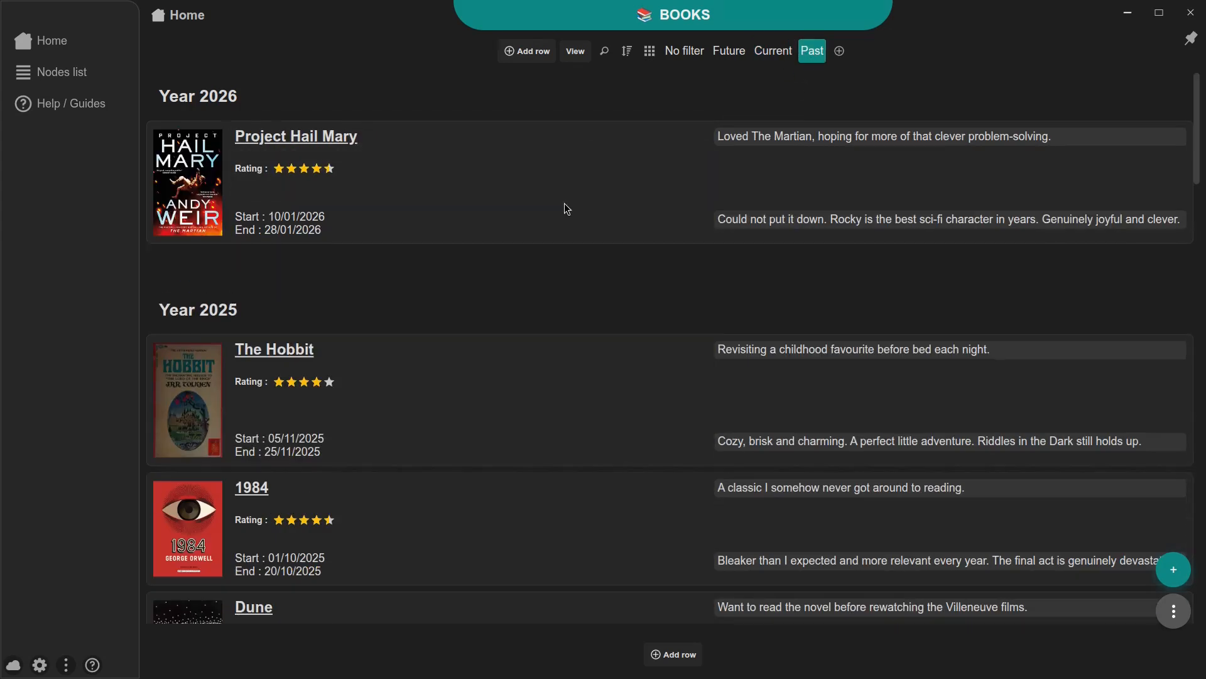
pyautogui.scroll(-3, 564, 203)
pyautogui.scroll(-9, 567, 209)
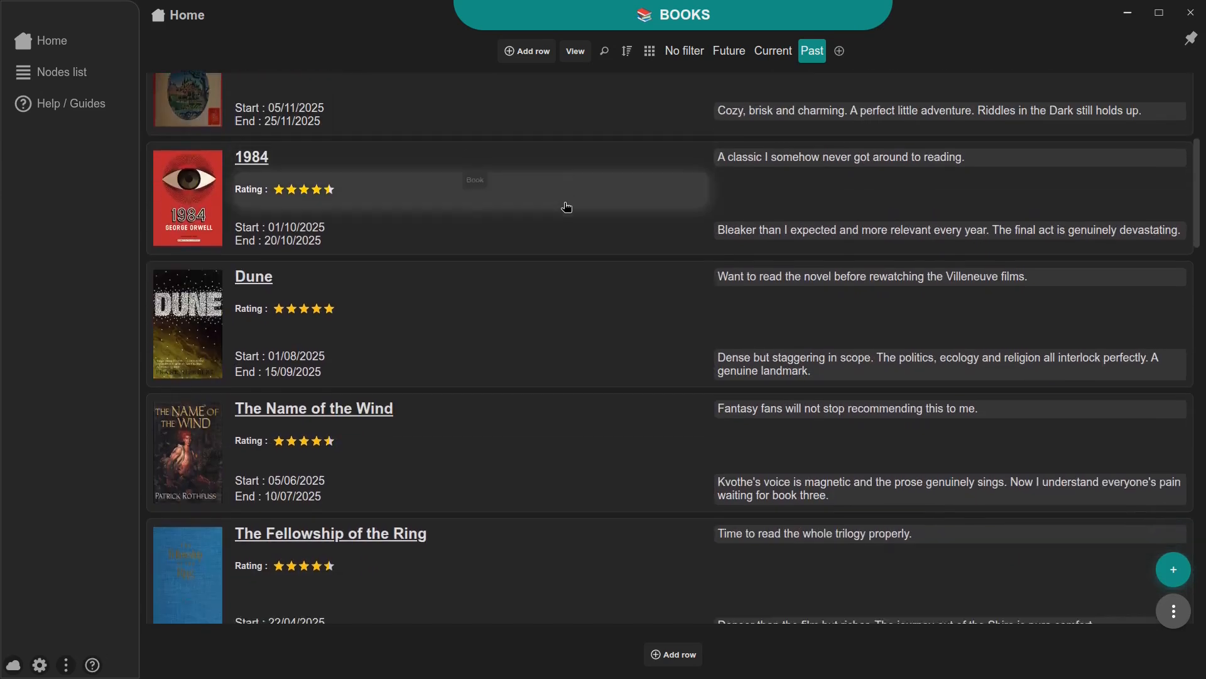
pyautogui.scroll(-10, 567, 207)
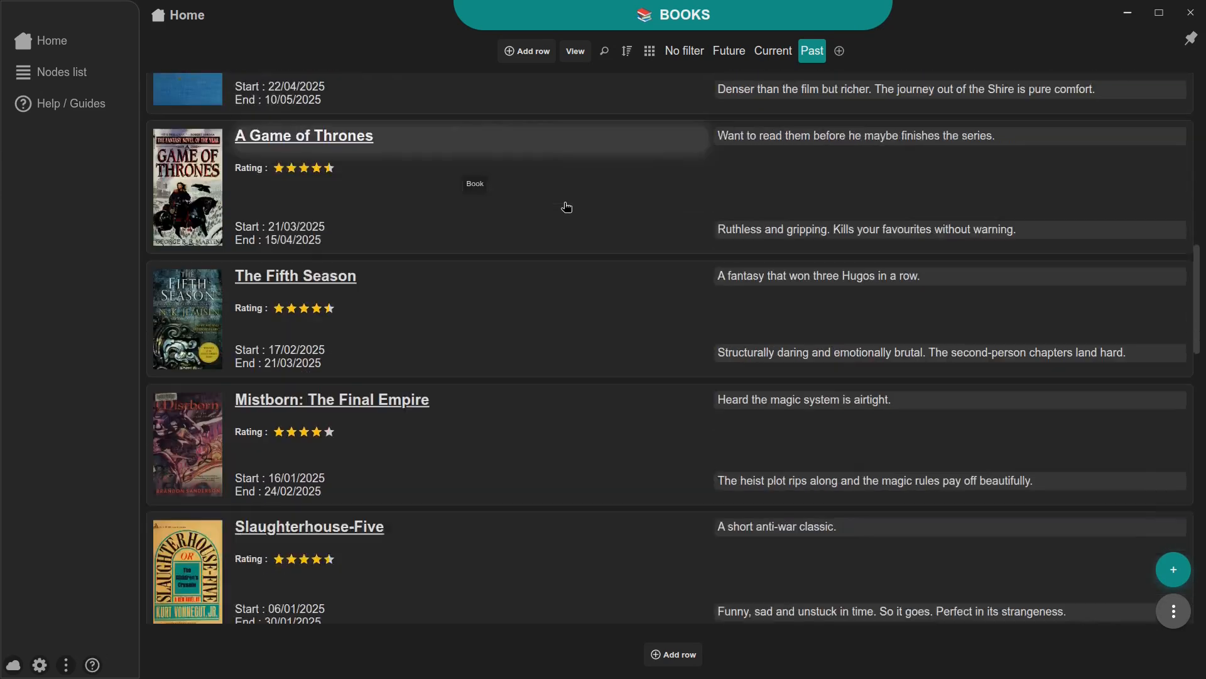
pyautogui.scroll(-18, 567, 208)
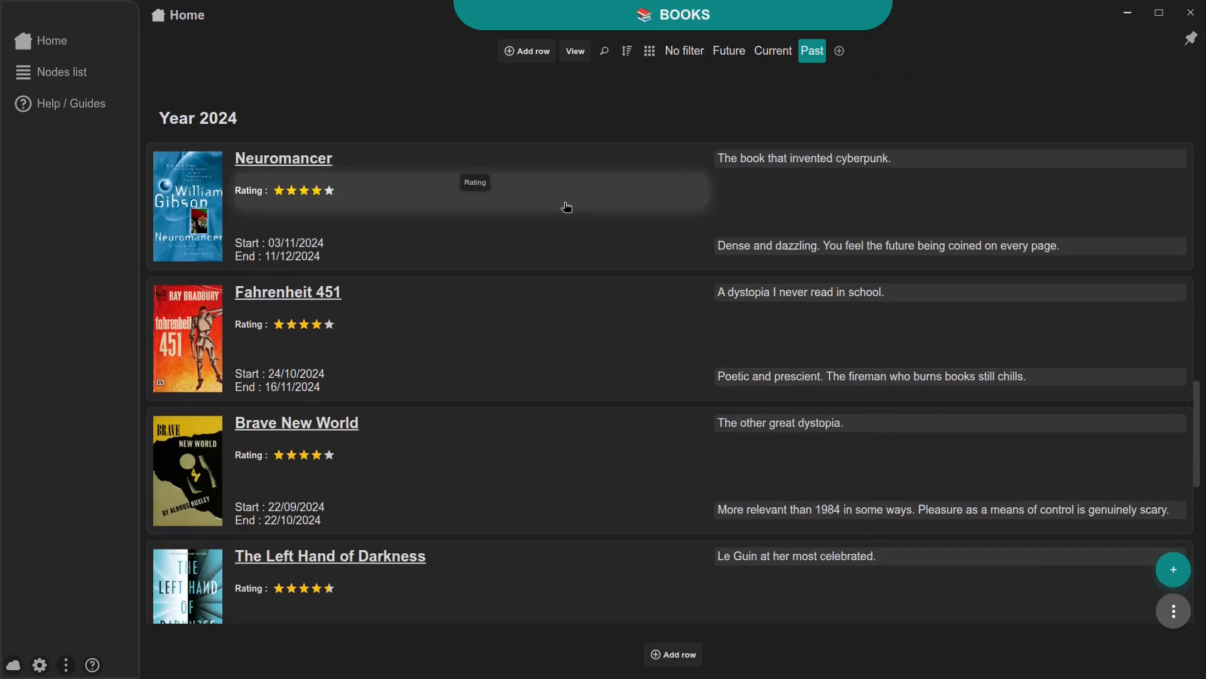
pyautogui.scroll(-4, 567, 207)
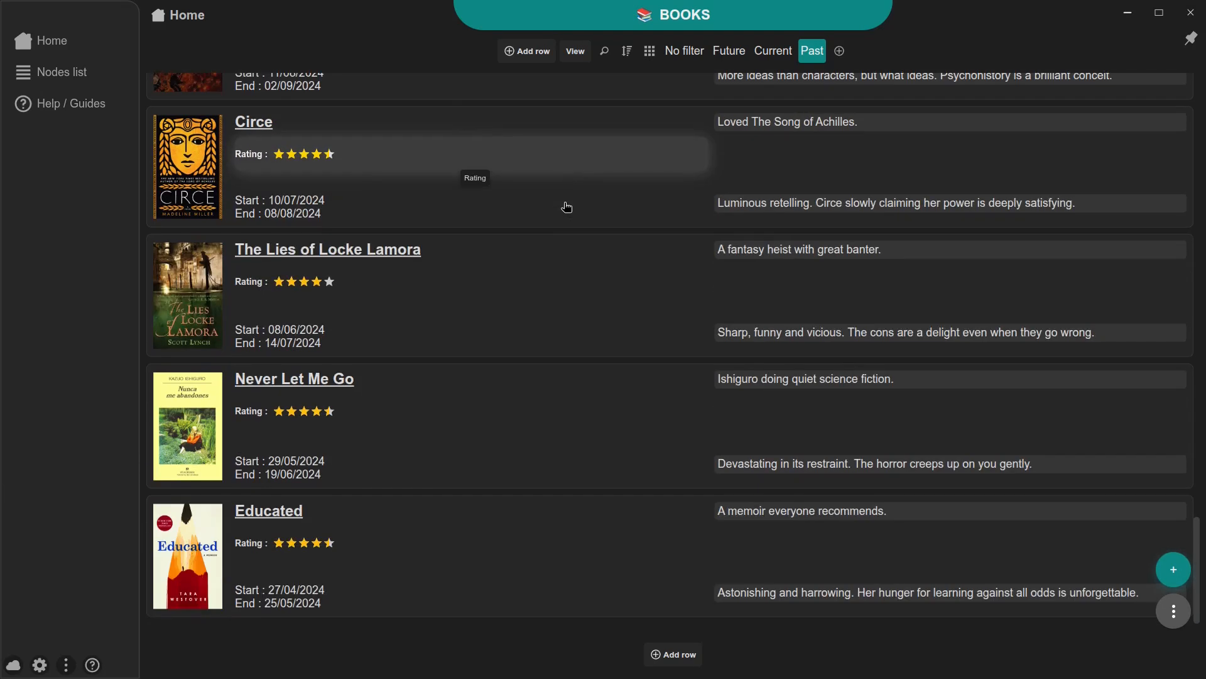
pyautogui.scroll(5, 567, 207)
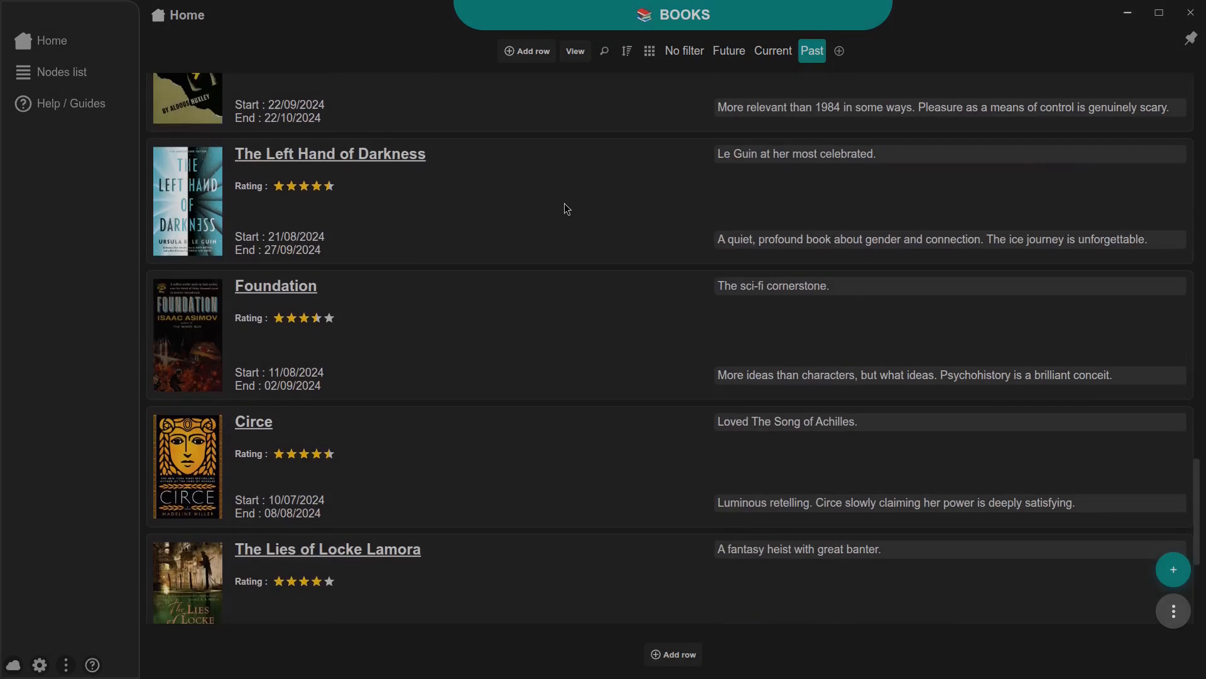